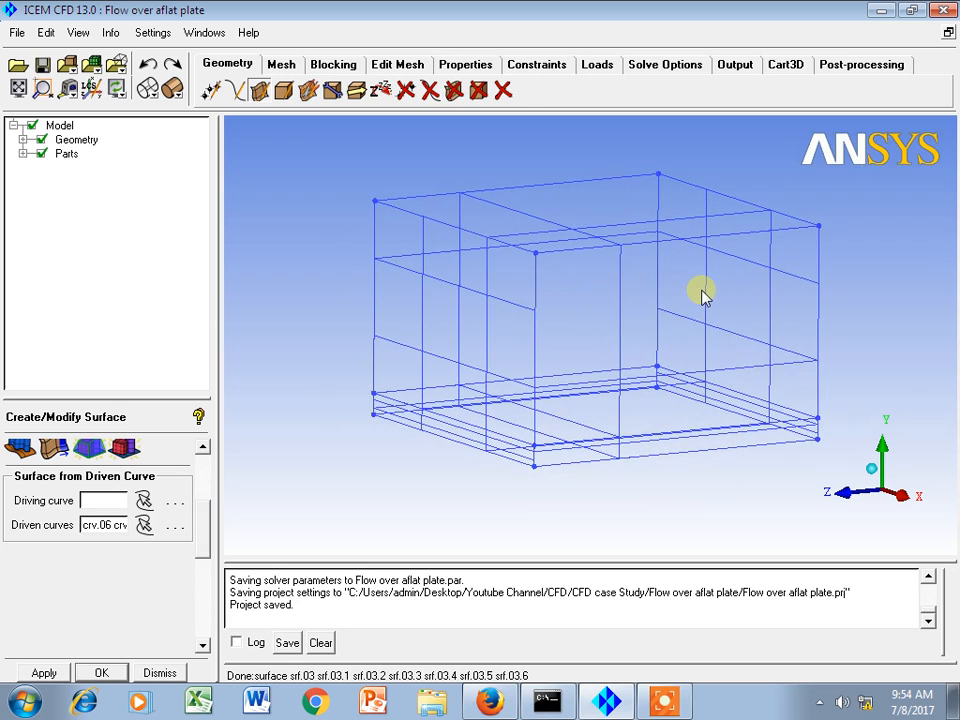
Create a part named Inlet from the upper block's end face on the negative Z side.
{"action": "left_click_drag", "start_coordinate": [678, 329], "coordinate": [645, 317]}
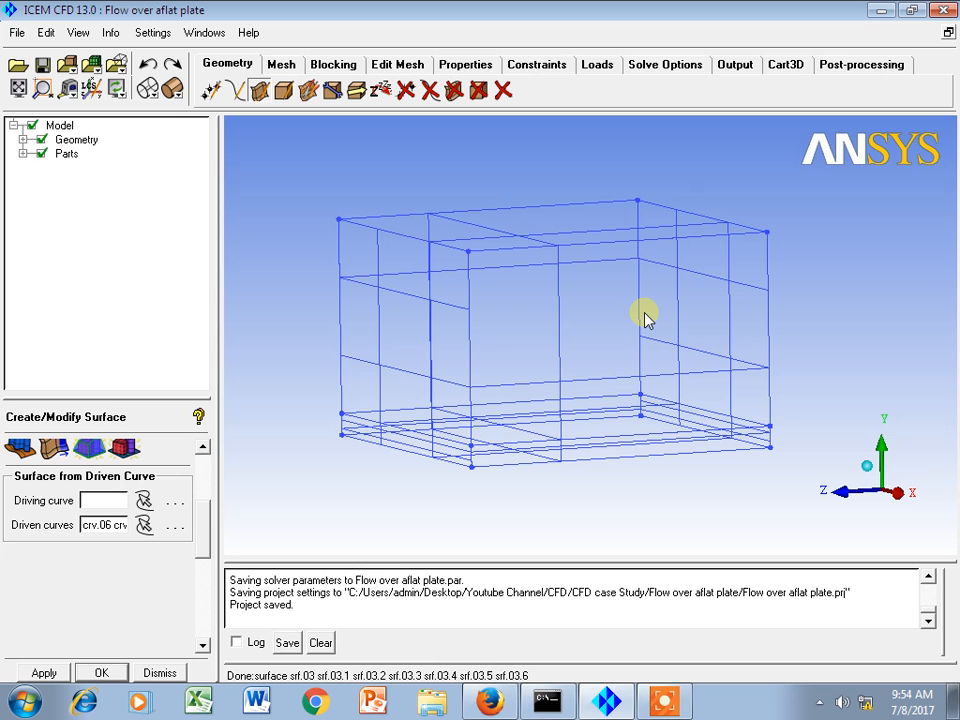
{"action": "left_click_drag", "start_coordinate": [645, 317], "coordinate": [808, 302]}
{"action": "right_click", "coordinate": [76, 162]}
{"action": "left_click", "coordinate": [108, 165]}
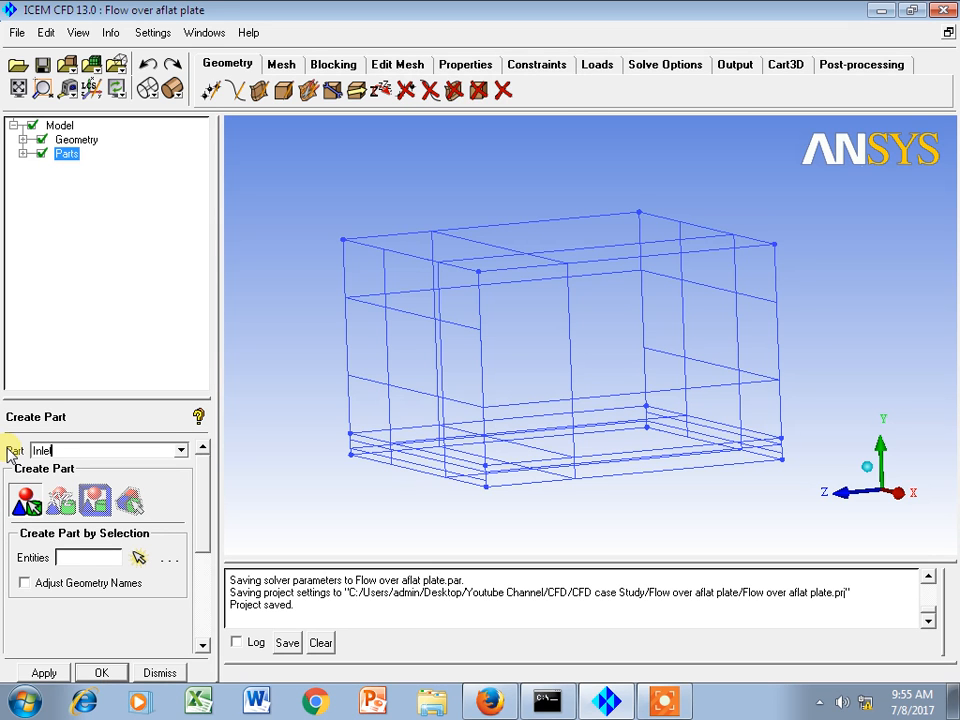
{"action": "left_click_drag", "start_coordinate": [729, 356], "coordinate": [727, 385]}
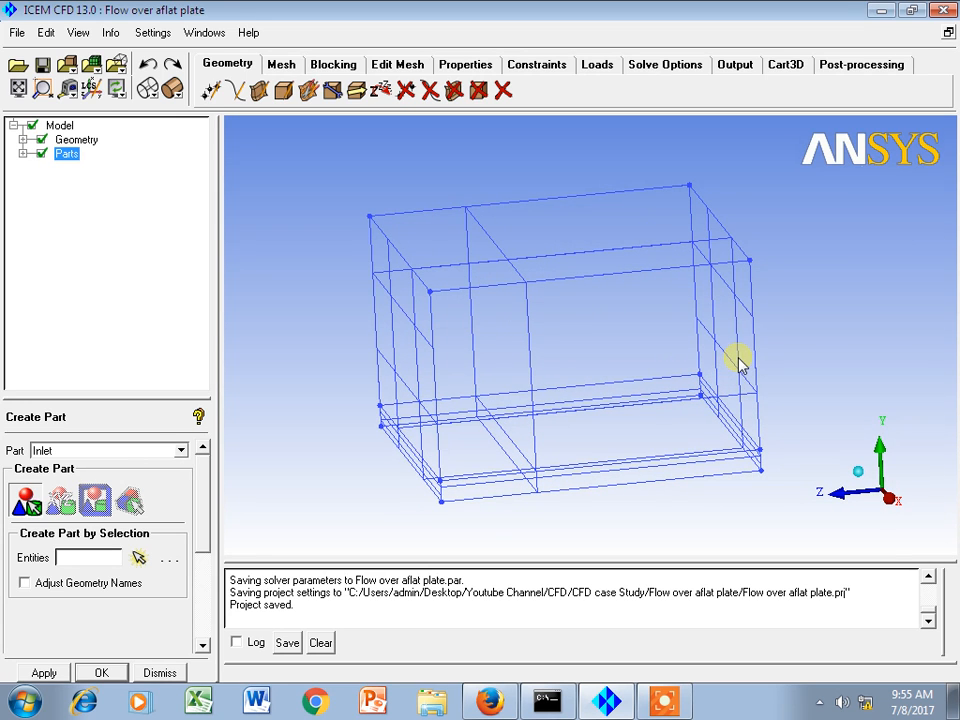
{"action": "left_click", "coordinate": [140, 557]}
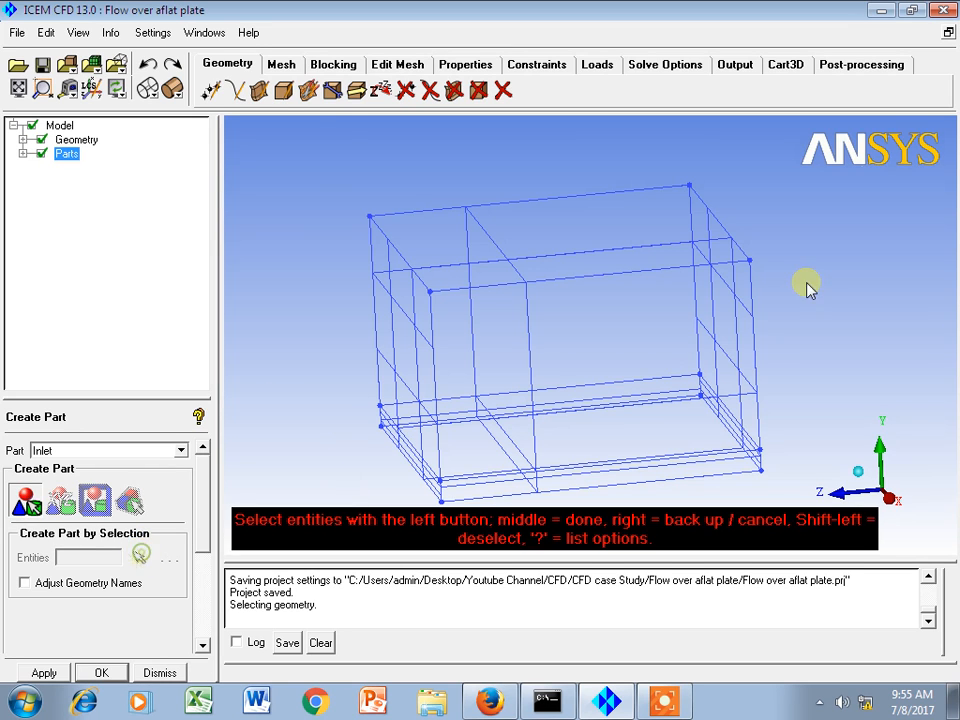
{"action": "left_click", "coordinate": [748, 311]}
{"action": "middle_click", "coordinate": [805, 318]}
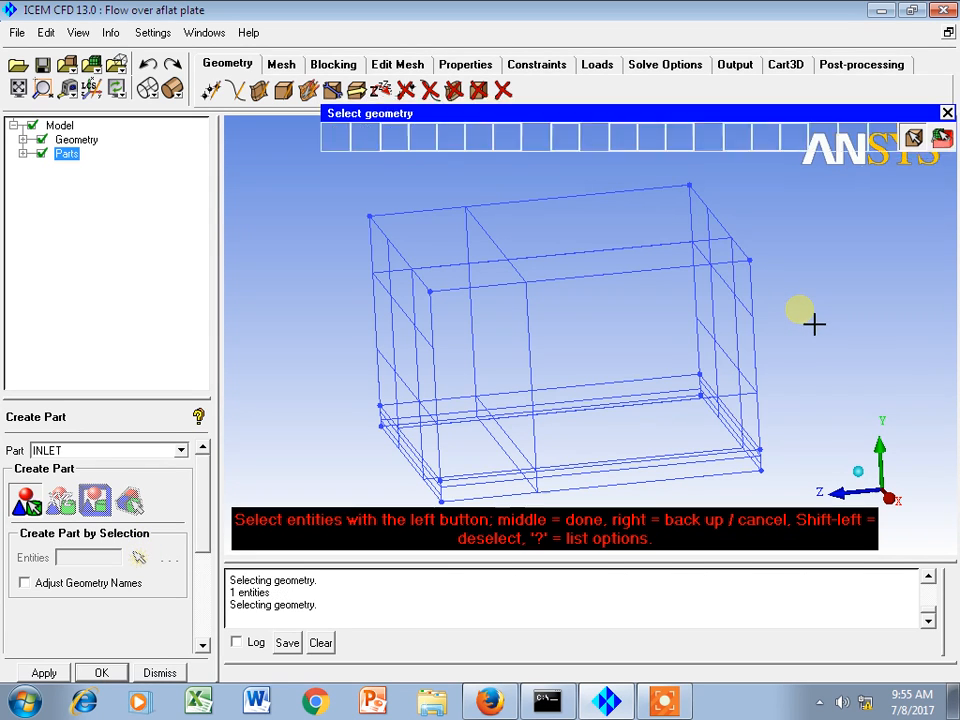
{"action": "middle_click", "coordinate": [803, 316]}
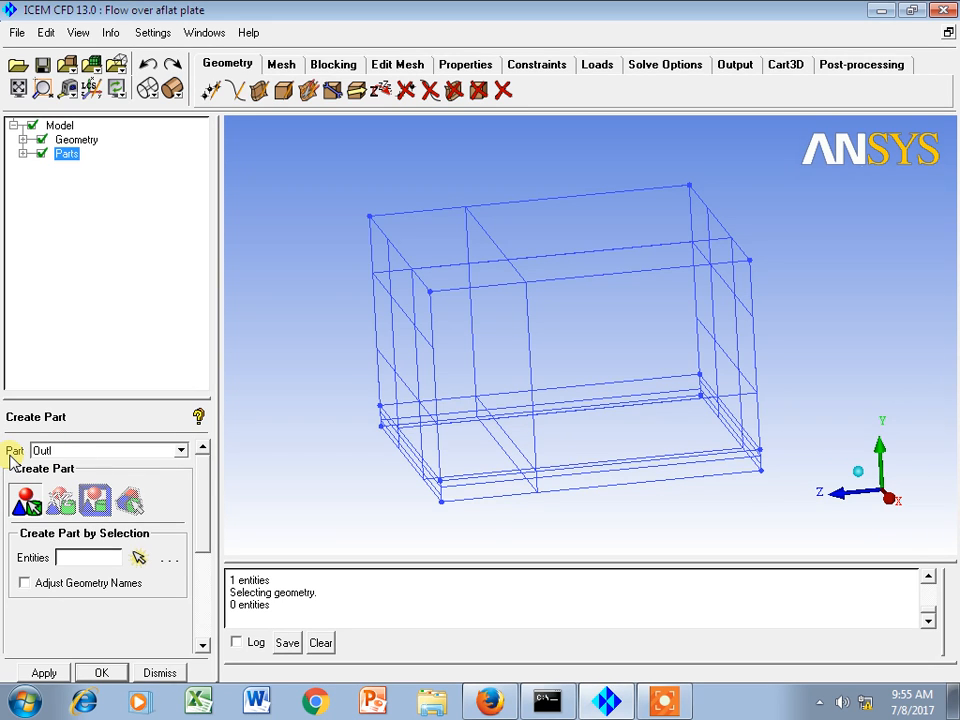
Create a part named Outlet from the upper block's end face on the positive Z side.
{"action": "left_click", "coordinate": [140, 557]}
{"action": "left_click", "coordinate": [420, 330]}
{"action": "middle_click", "coordinate": [477, 333]}
{"action": "middle_click", "coordinate": [477, 333]}
Create a part named sidewall from the two opposite long side faces of the upper block.
{"action": "left_click_drag", "start_coordinate": [514, 381], "coordinate": [478, 349]}
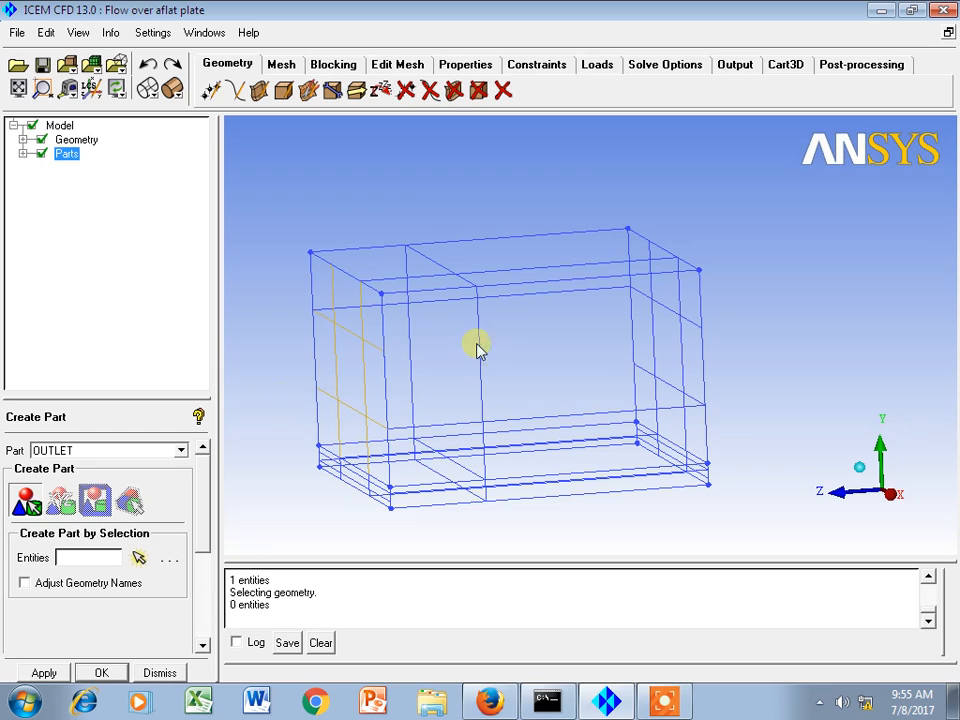
{"action": "double_click", "coordinate": [84, 451]}
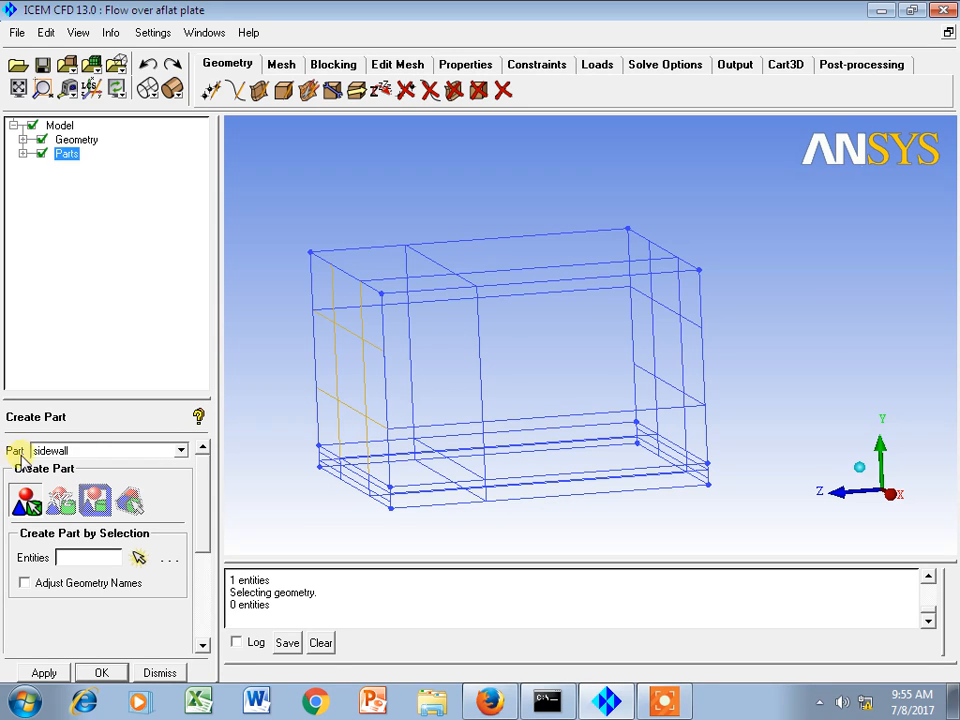
{"action": "left_click", "coordinate": [138, 558]}
{"action": "left_click", "coordinate": [484, 425]}
{"action": "left_click", "coordinate": [409, 303]}
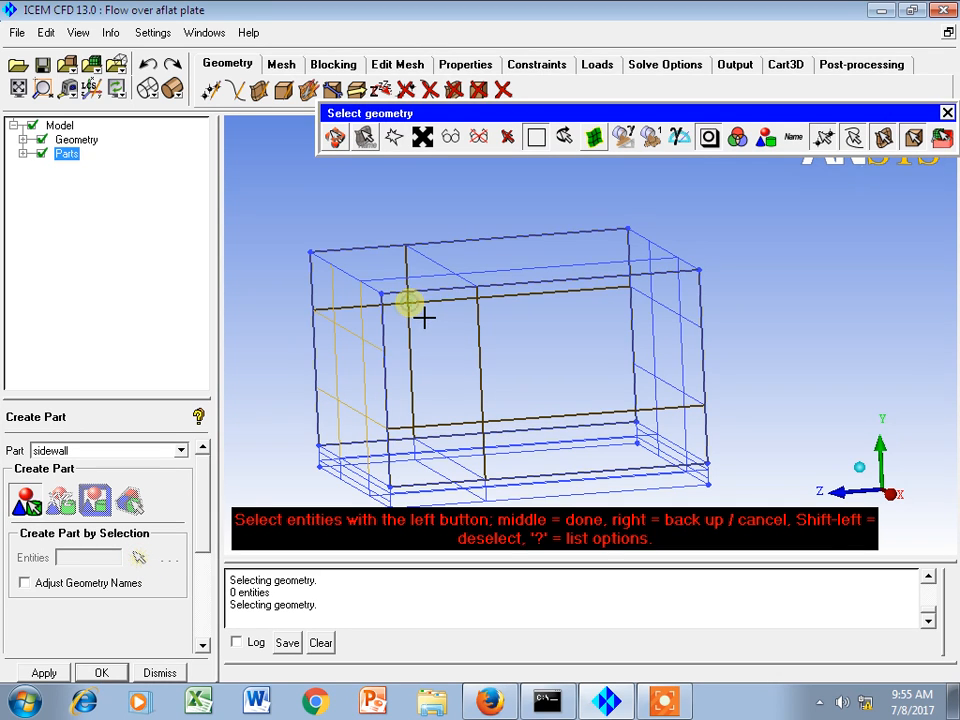
{"action": "middle_click", "coordinate": [455, 215]}
{"action": "middle_click", "coordinate": [431, 286]}
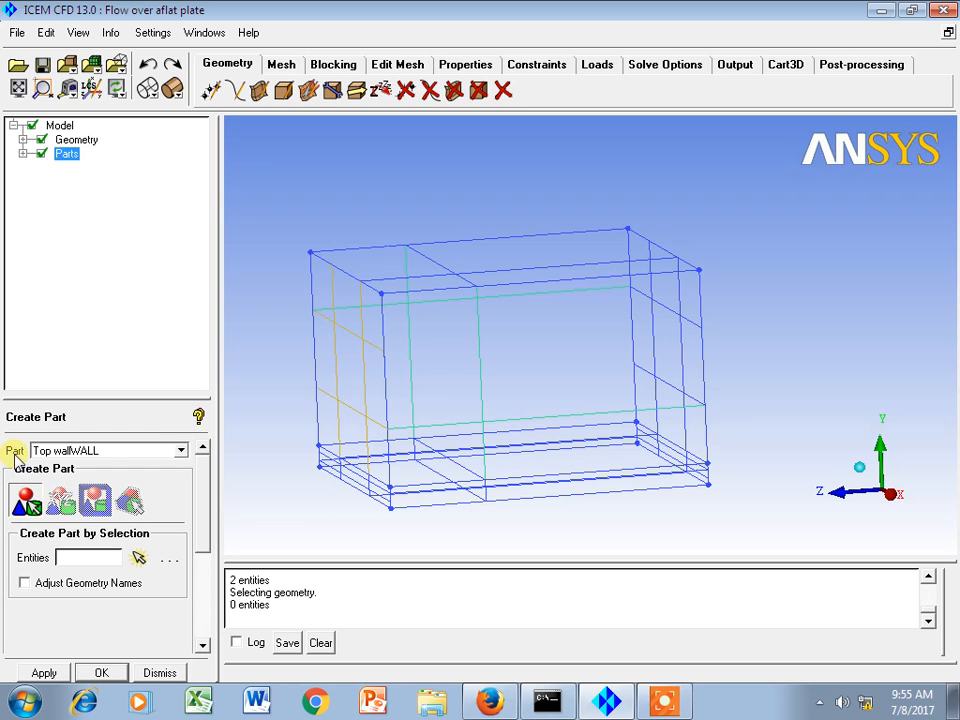
Create a part named Top wall from the top face of the upper block.
{"action": "left_click", "coordinate": [141, 565]}
{"action": "left_click", "coordinate": [454, 274]}
{"action": "middle_click", "coordinate": [499, 225]}
{"action": "middle_click", "coordinate": [502, 230]}
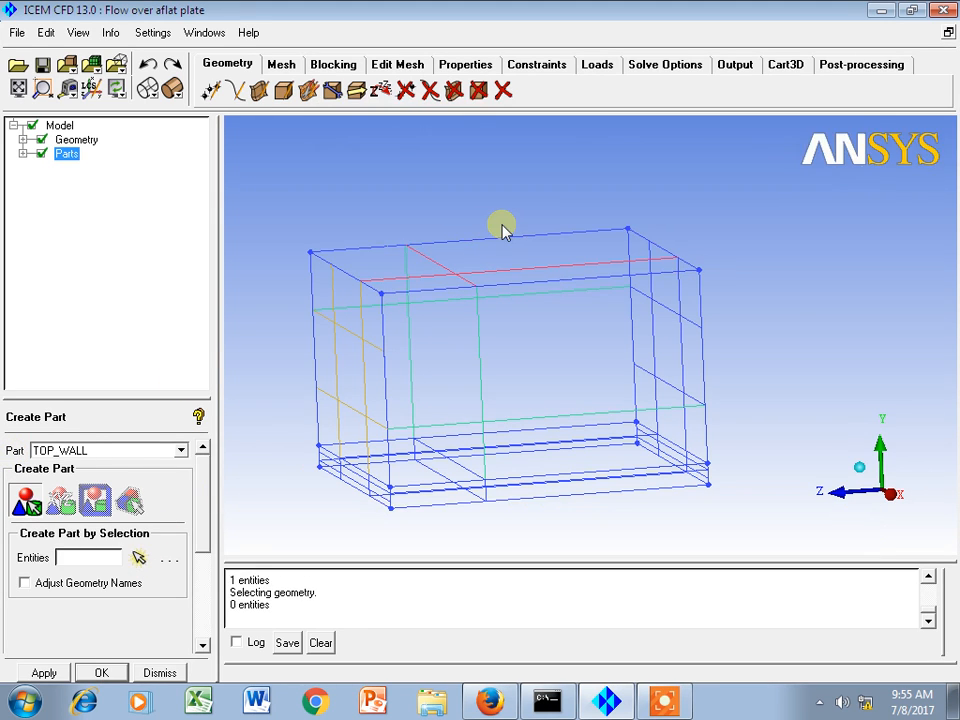
Display the surfaces as solid shaded and hide the TOP_WALL, SIDEWALL, INLET and OUTLET parts, leaving only GEOM shown.
{"action": "left_click", "coordinate": [171, 88]}
{"action": "mouse_move", "coordinate": [540, 236]}
{"action": "left_mouse_down"}
{"action": "mouse_move", "coordinate": [356, 285]}
{"action": "mouse_move", "coordinate": [540, 285]}
{"action": "mouse_move", "coordinate": [561, 255]}
{"action": "left_mouse_up"}
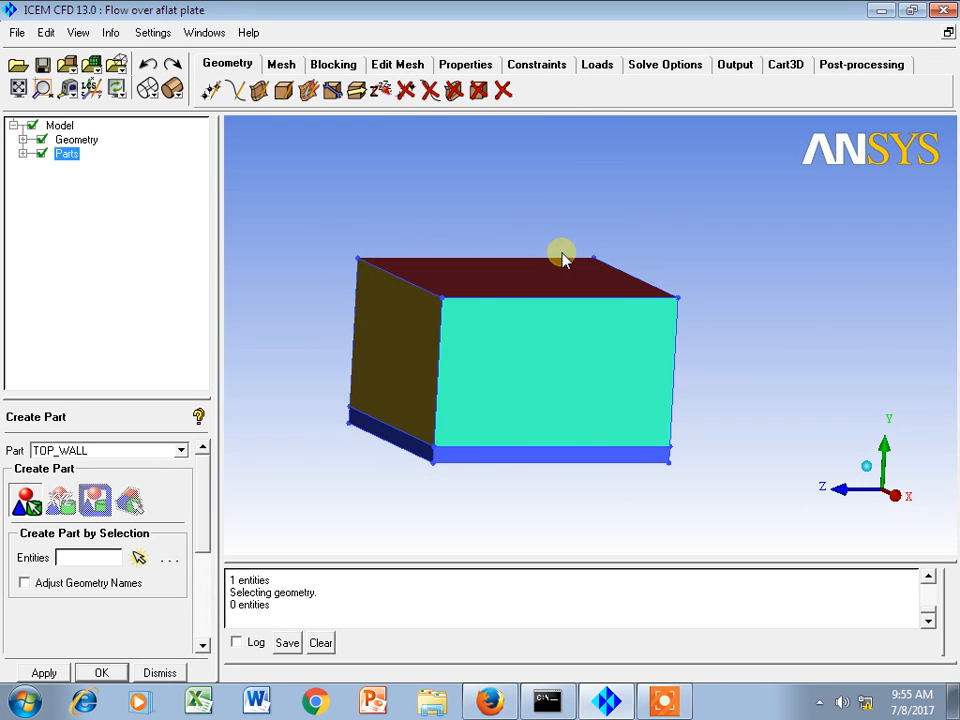
{"action": "left_click", "coordinate": [22, 154]}
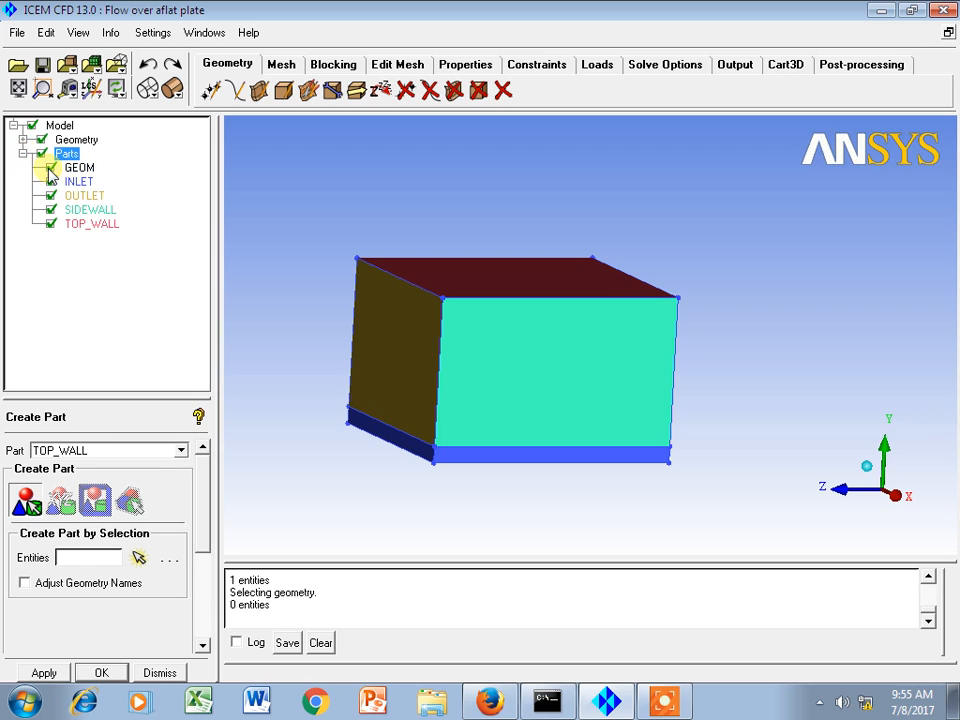
{"action": "left_click", "coordinate": [50, 224]}
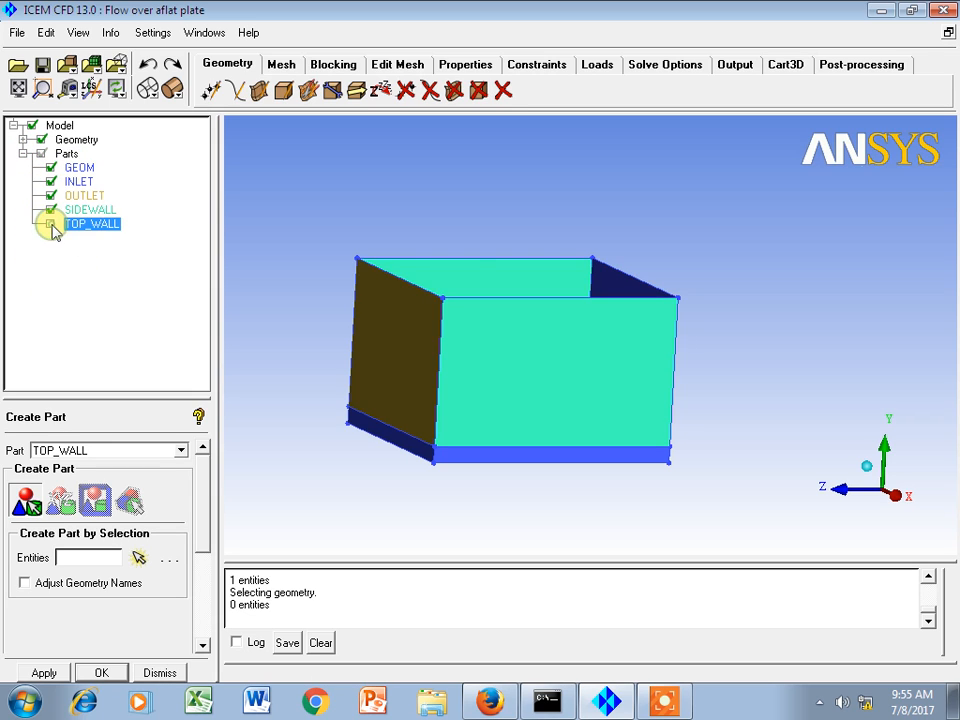
{"action": "left_click_drag", "start_coordinate": [478, 246], "coordinate": [503, 303]}
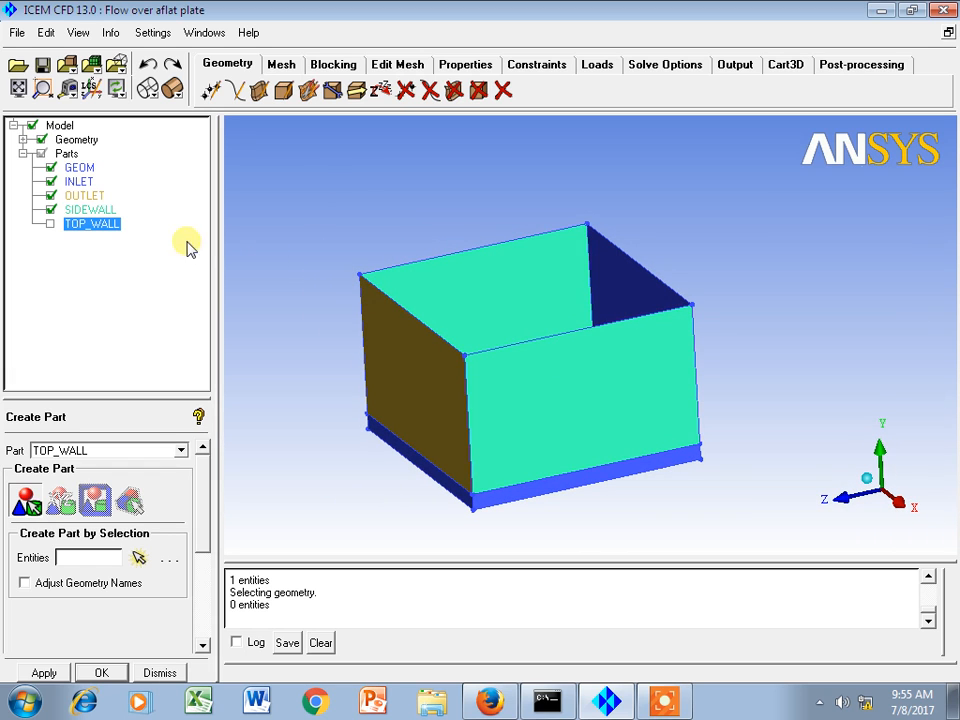
{"action": "left_click", "coordinate": [50, 210]}
{"action": "left_click_drag", "start_coordinate": [339, 285], "coordinate": [694, 251]}
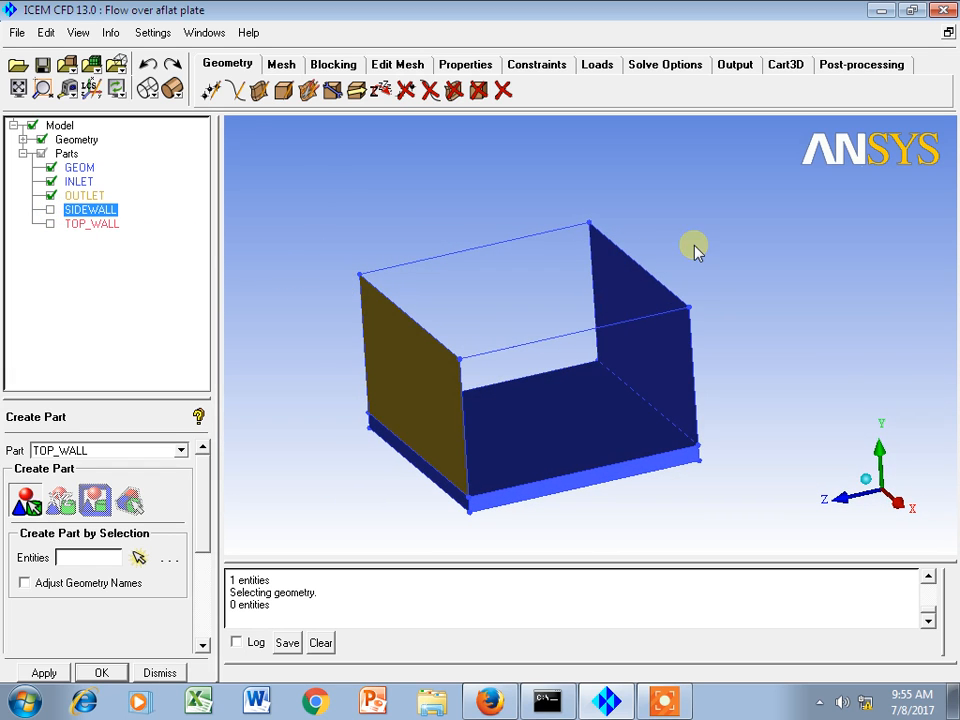
{"action": "left_click", "coordinate": [50, 182]}
{"action": "left_click", "coordinate": [50, 196]}
{"action": "left_click_drag", "start_coordinate": [636, 311], "coordinate": [612, 240]}
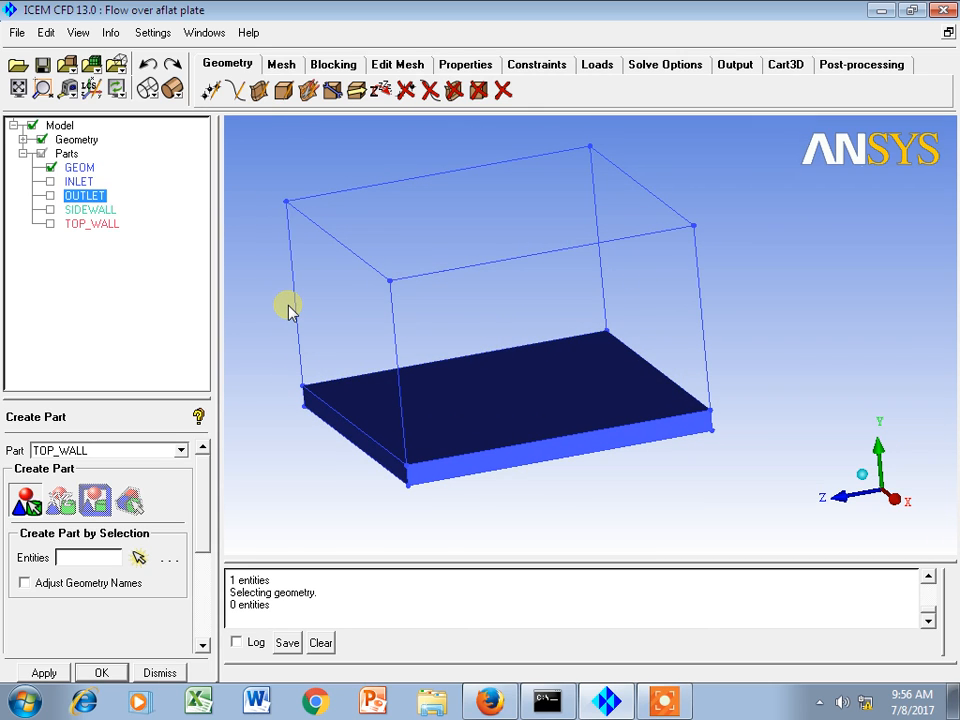
{"action": "left_click_drag", "start_coordinate": [332, 304], "coordinate": [520, 368]}
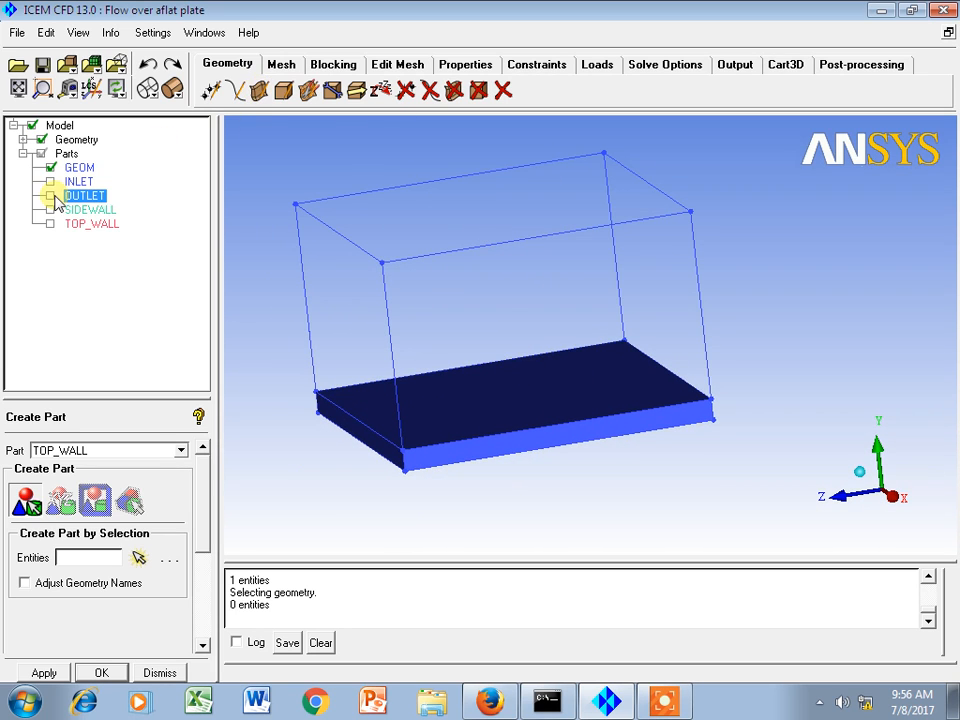
Create a part named Heat source from the plate's bottom face, switching the surfaces to wireframe to select it.
{"action": "right_click", "coordinate": [67, 157]}
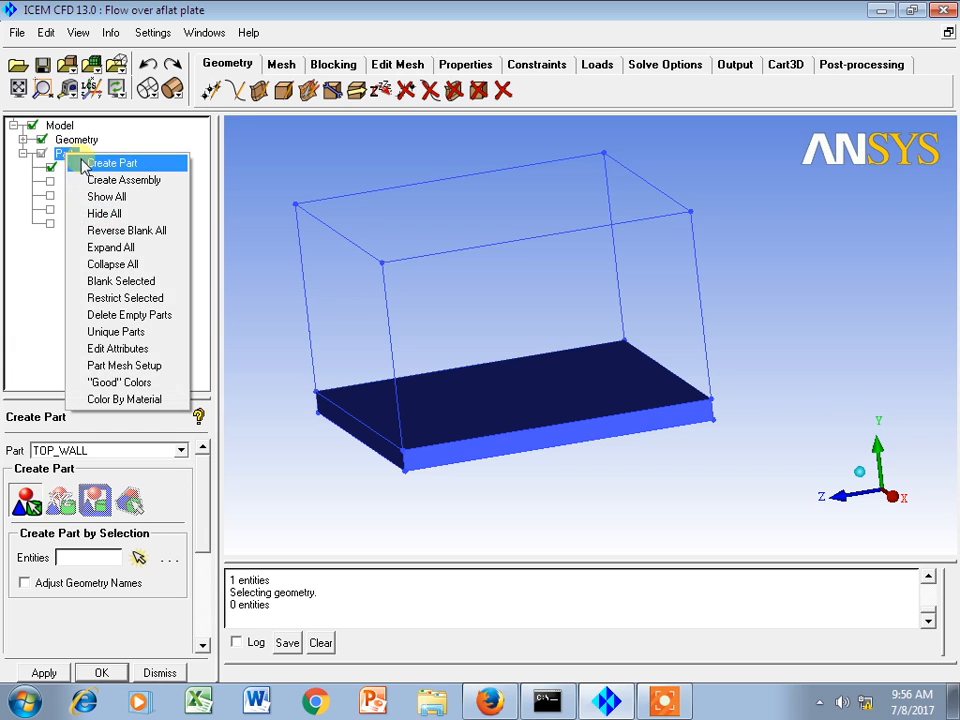
{"action": "left_click", "coordinate": [100, 163]}
{"action": "left_click_drag", "start_coordinate": [480, 392], "coordinate": [480, 253]}
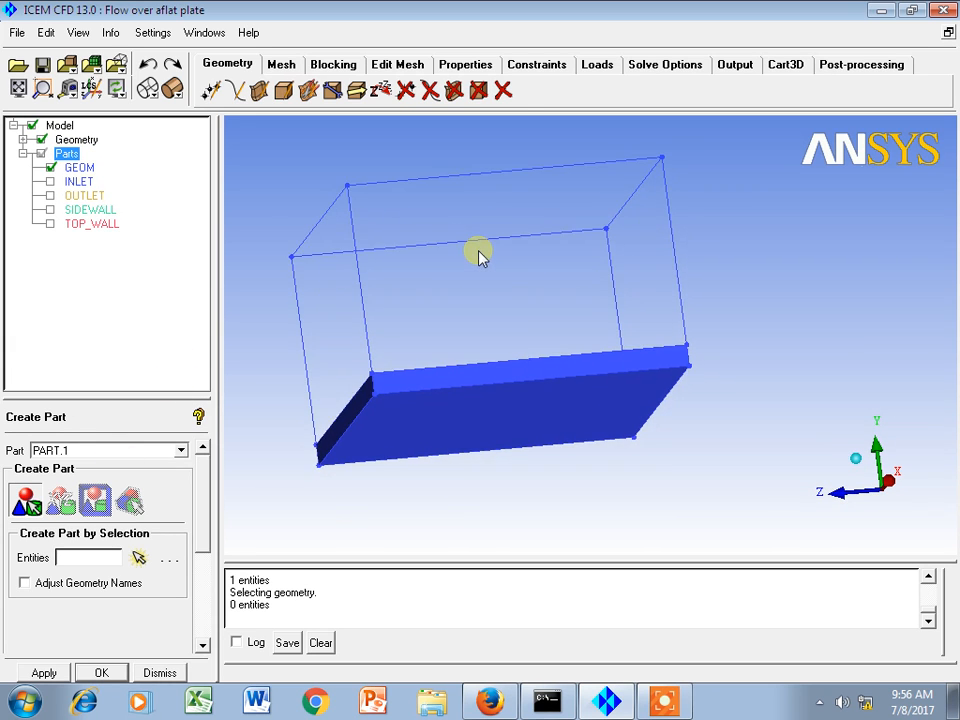
{"action": "triple_click", "coordinate": [79, 448]}
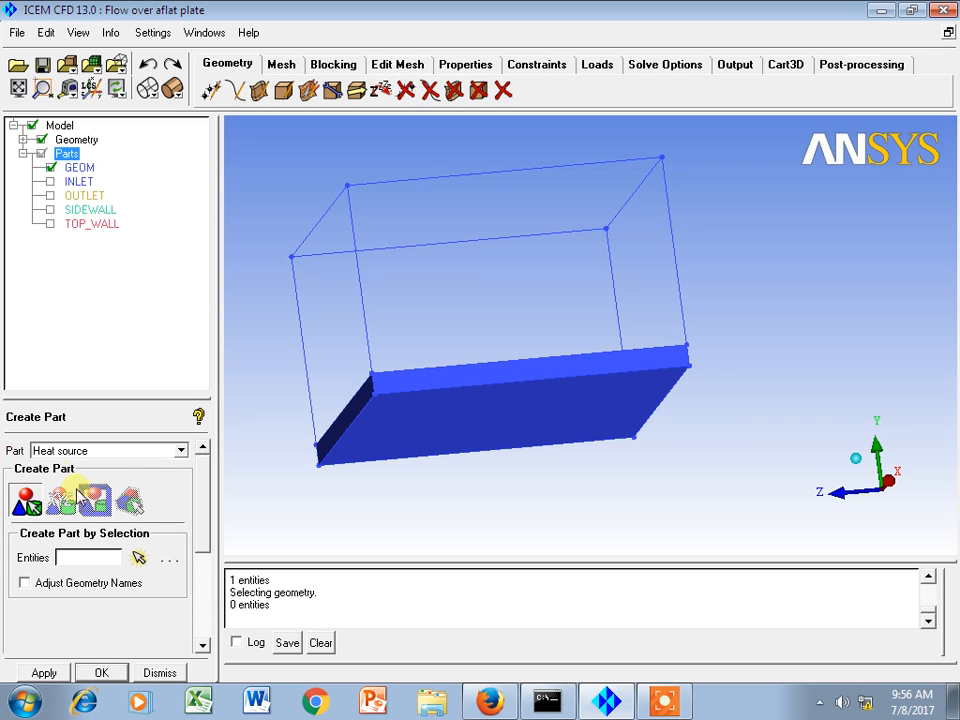
{"action": "left_click", "coordinate": [139, 557]}
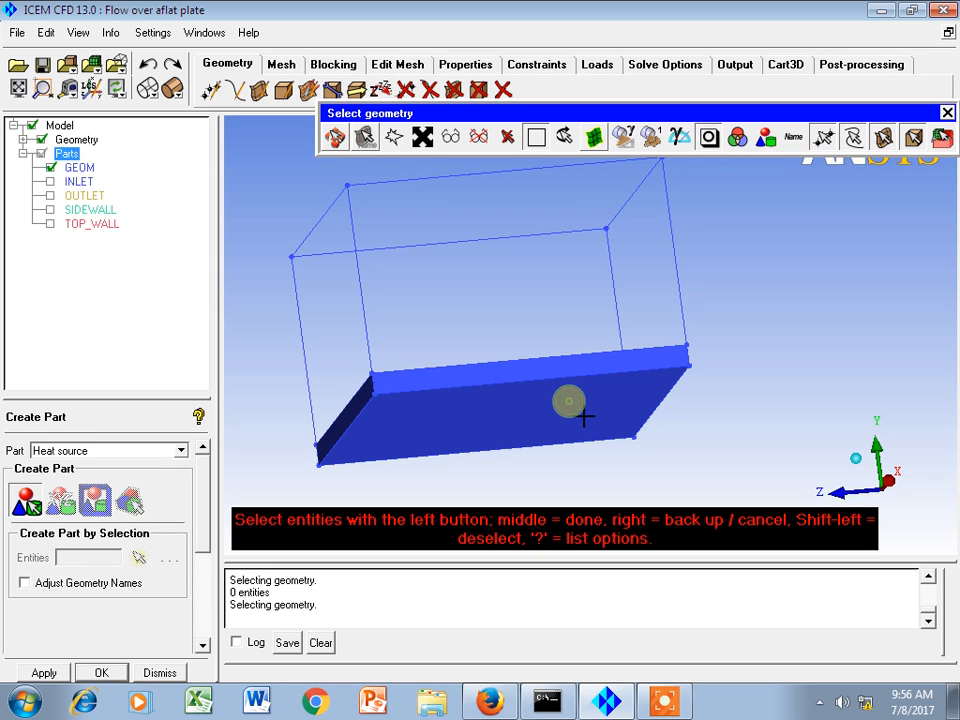
{"action": "left_click", "coordinate": [146, 88]}
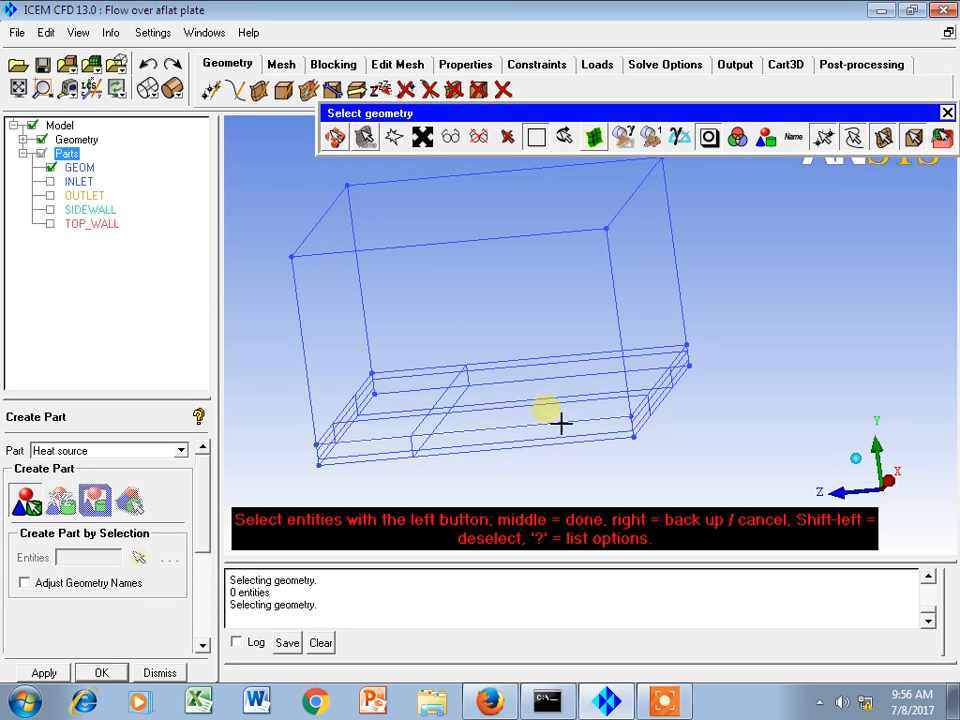
{"action": "middle_click", "coordinate": [505, 464]}
{"action": "left_click_drag", "start_coordinate": [499, 454], "coordinate": [512, 418]}
{"action": "left_click", "coordinate": [141, 558]}
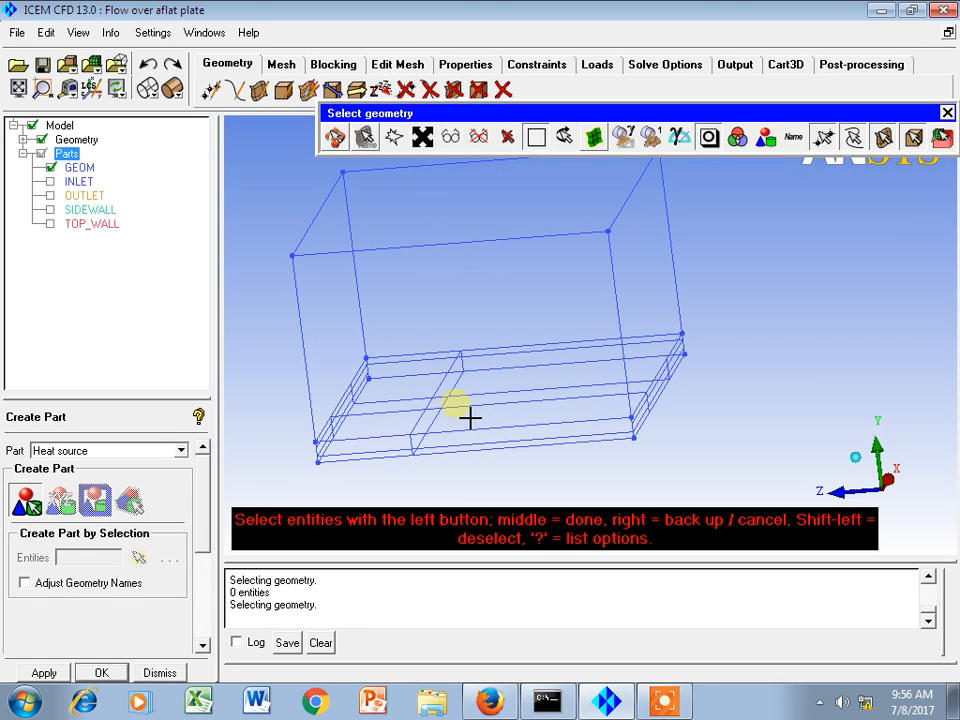
{"action": "left_click", "coordinate": [533, 397]}
{"action": "middle_click", "coordinate": [522, 387]}
{"action": "left_click_drag", "start_coordinate": [520, 388], "coordinate": [497, 418]}
{"action": "left_click_drag", "start_coordinate": [527, 355], "coordinate": [546, 326]}
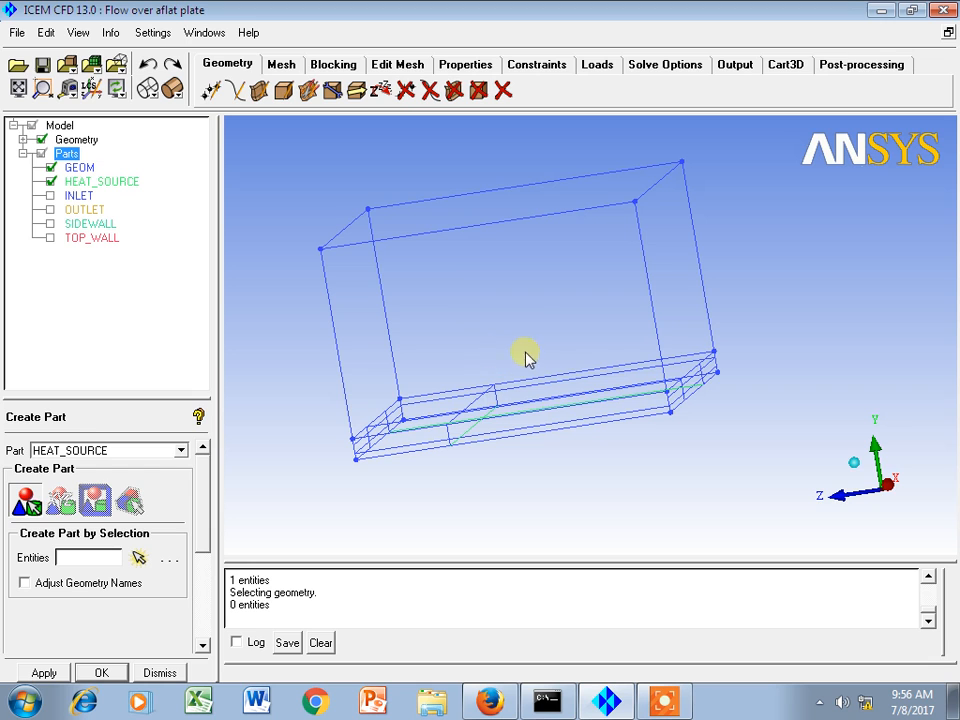
{"action": "left_click_drag", "start_coordinate": [447, 441], "coordinate": [525, 349]}
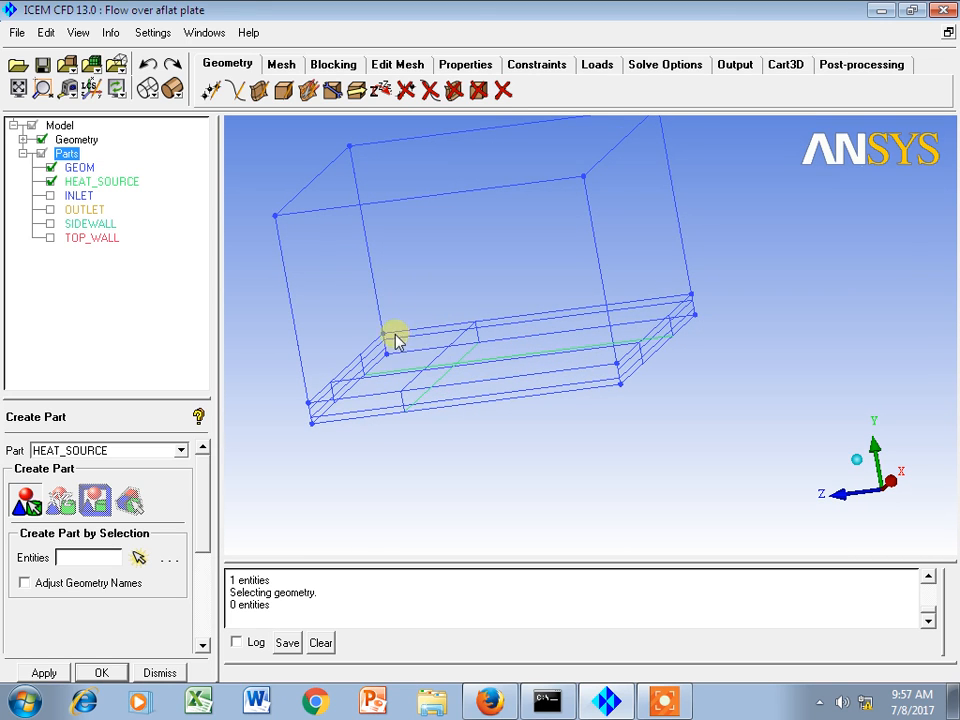
{"action": "middle_click_drag", "start_coordinate": [476, 315], "coordinate": [478, 356]}
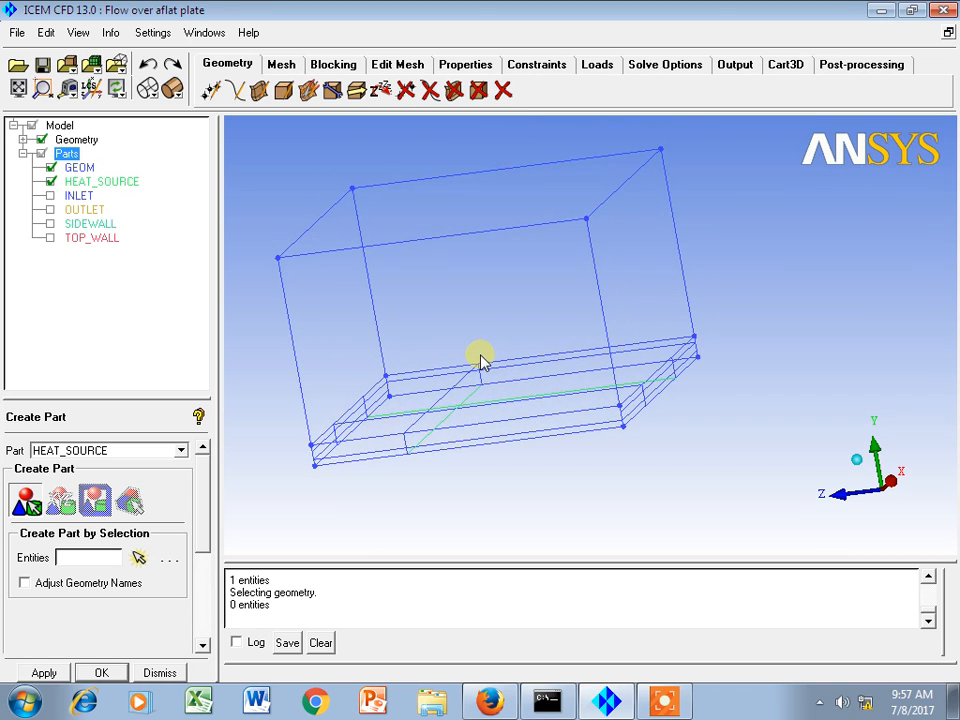
{"action": "left_click_drag", "start_coordinate": [498, 352], "coordinate": [439, 364]}
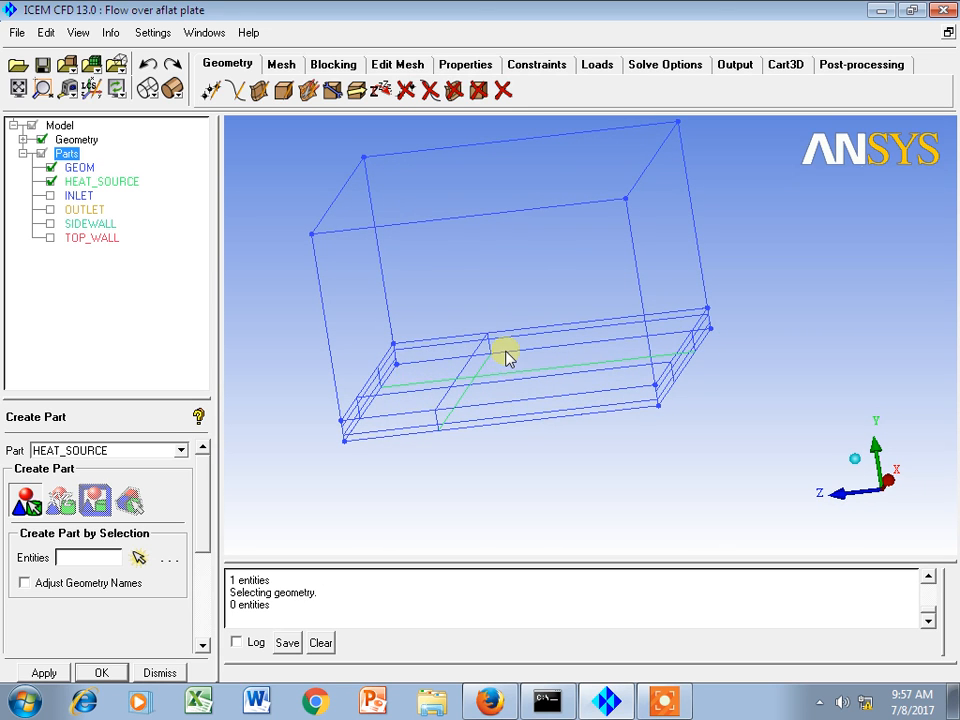
{"action": "left_click_drag", "start_coordinate": [506, 354], "coordinate": [495, 375]}
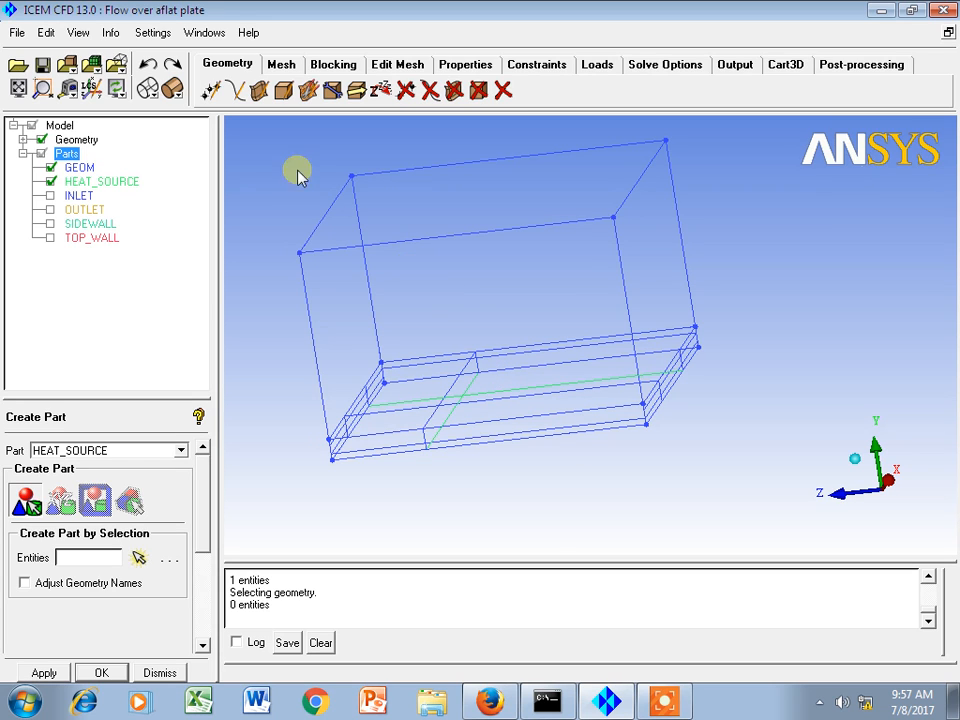
Create a body named Solid with its material point at the centroid of two diagonally opposite corner points of the plate.
{"action": "left_click", "coordinate": [284, 97]}
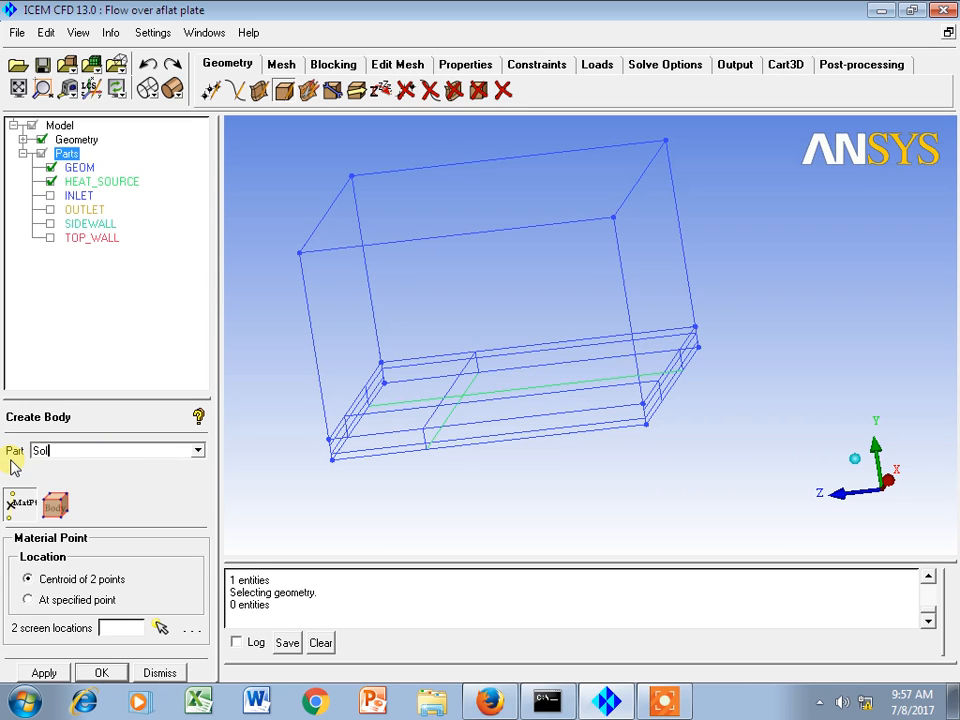
{"action": "left_click", "coordinate": [162, 628]}
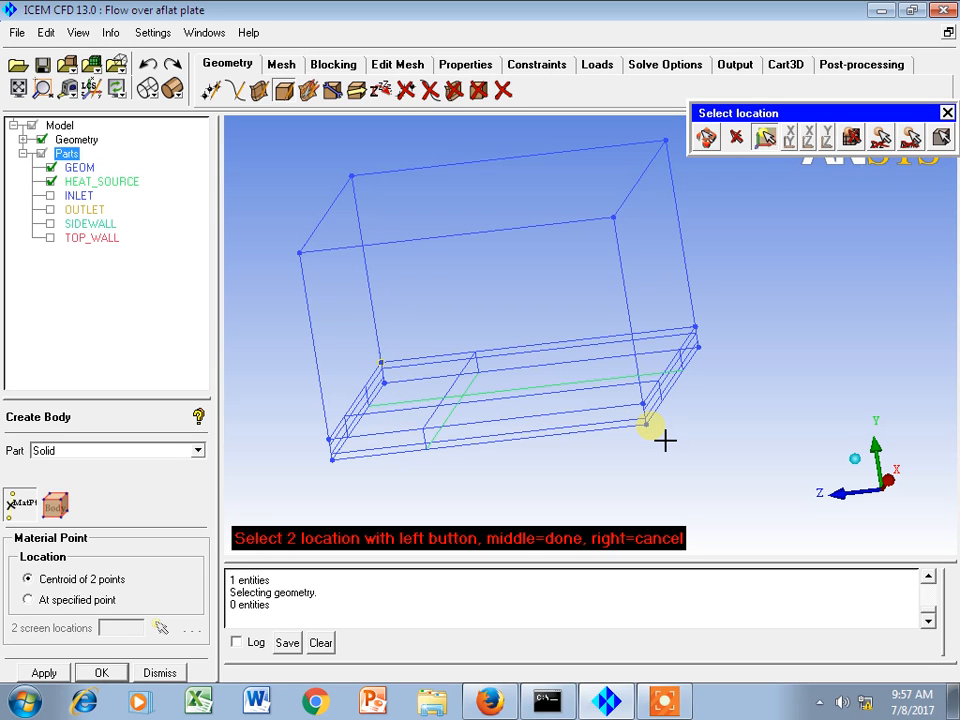
{"action": "left_click", "coordinate": [710, 436]}
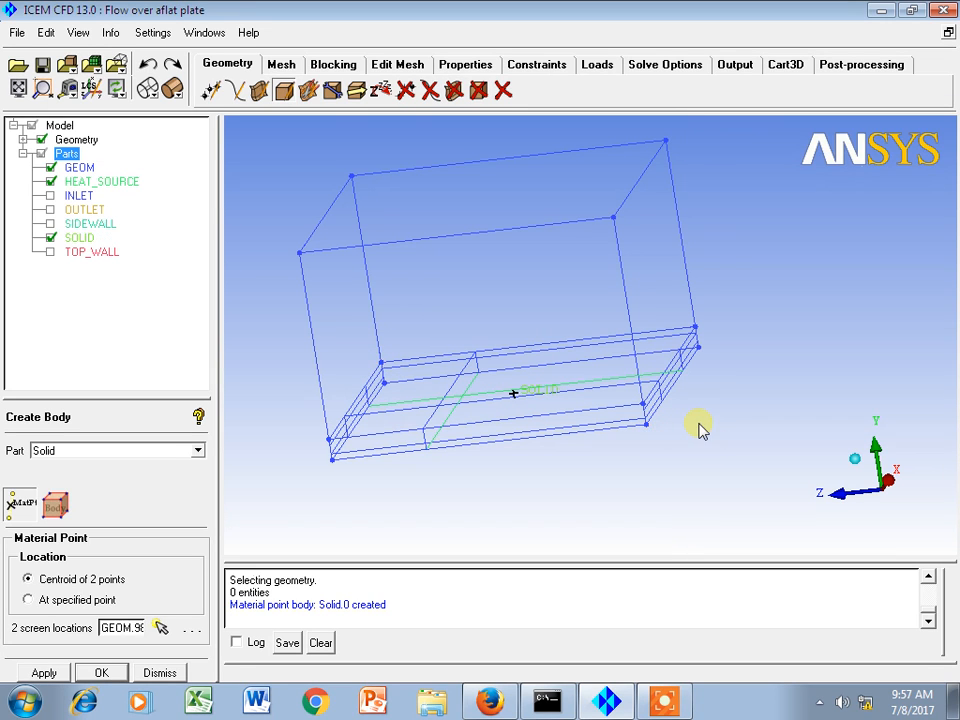
Examine from several angles where the SOLID material point lies within the plate's thickness.
{"action": "scroll", "coordinate": [700, 430], "scroll_direction": "up", "scroll_amount": 2}
{"action": "left_click_drag", "start_coordinate": [608, 432], "coordinate": [604, 490]}
{"action": "scroll", "coordinate": [590, 444], "scroll_direction": "up", "scroll_amount": 1}
{"action": "middle_click_drag", "start_coordinate": [590, 445], "coordinate": [732, 295]}
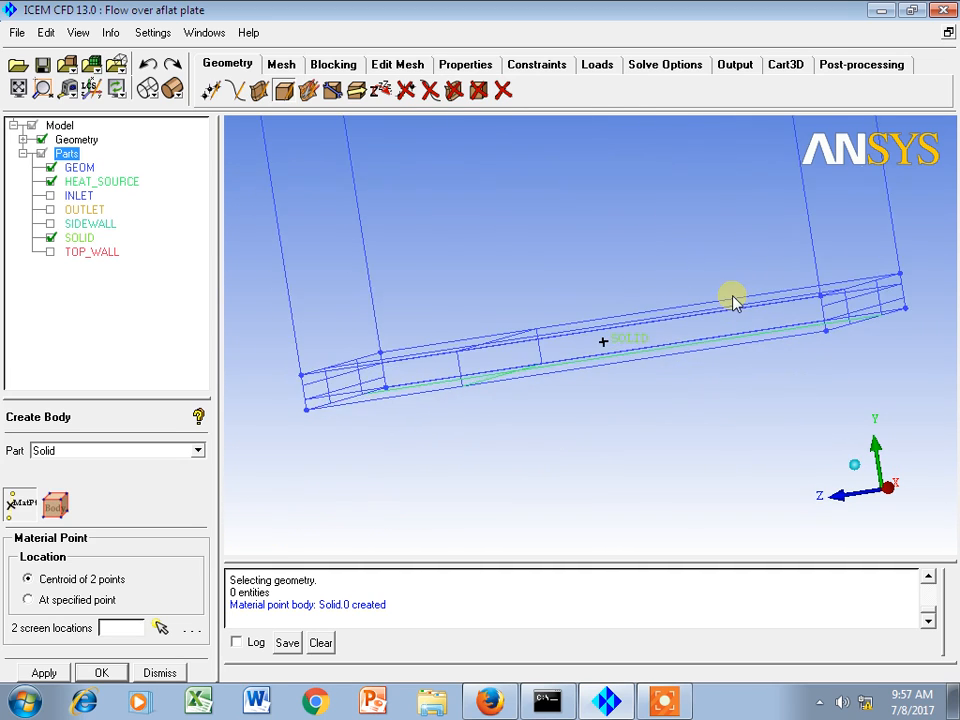
{"action": "scroll", "coordinate": [732, 295], "scroll_direction": "up", "scroll_amount": 2}
{"action": "left_click_drag", "start_coordinate": [643, 358], "coordinate": [596, 321]}
{"action": "scroll", "coordinate": [621, 399], "scroll_direction": "down", "scroll_amount": 3}
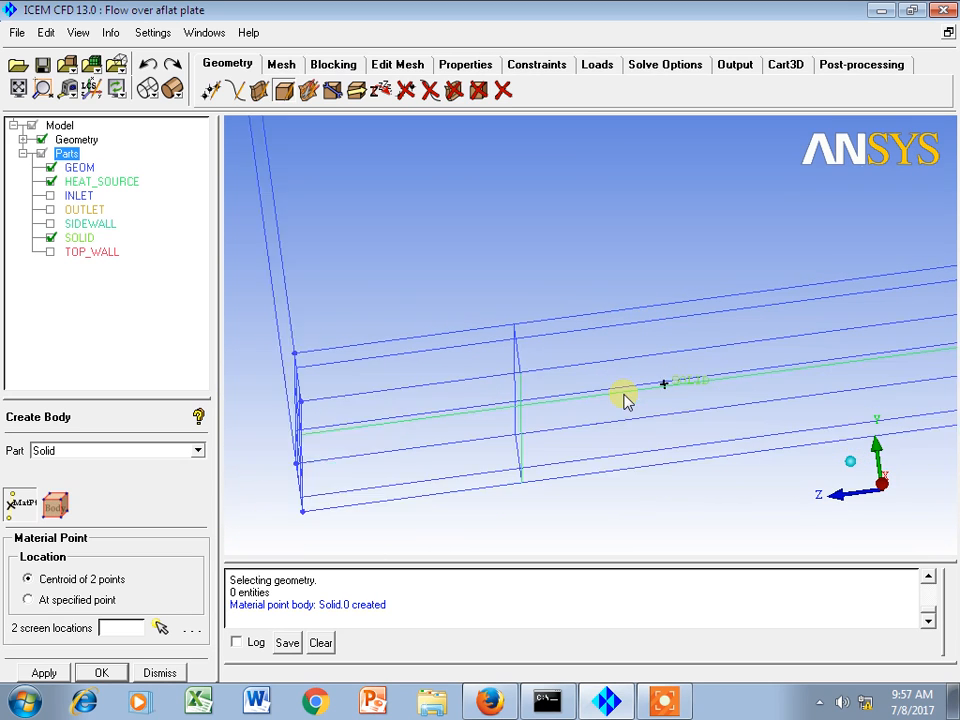
{"action": "left_click_drag", "start_coordinate": [616, 405], "coordinate": [641, 413]}
{"action": "left_click_drag", "start_coordinate": [623, 321], "coordinate": [482, 392]}
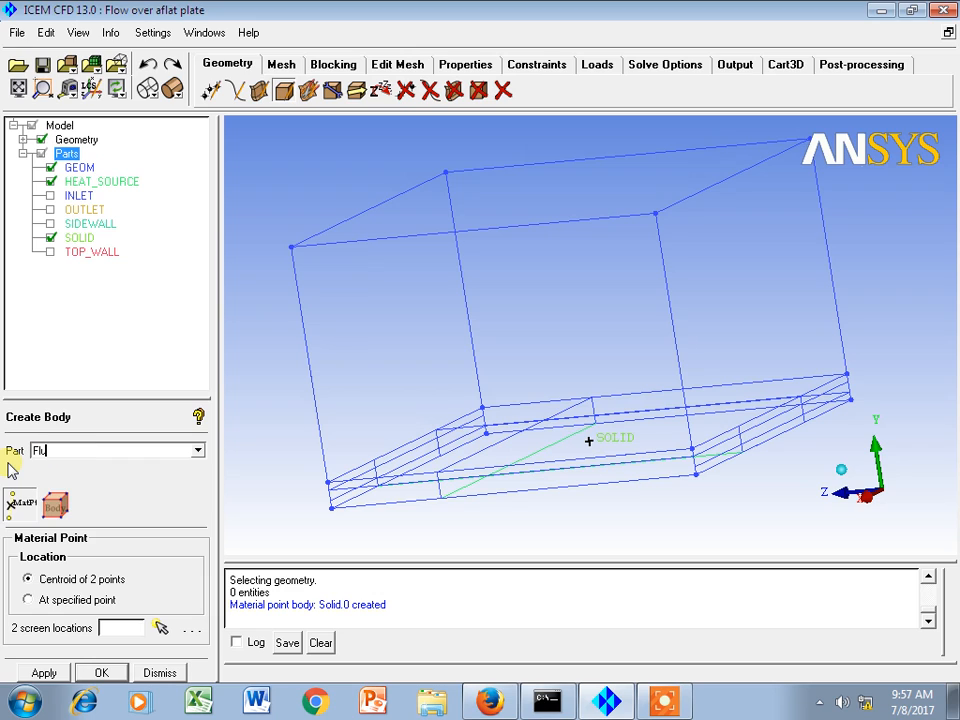
Create a body named Fluid with its material point at the centroid of two diagonally opposite corners of the domain above the plate.
{"action": "left_click", "coordinate": [162, 630]}
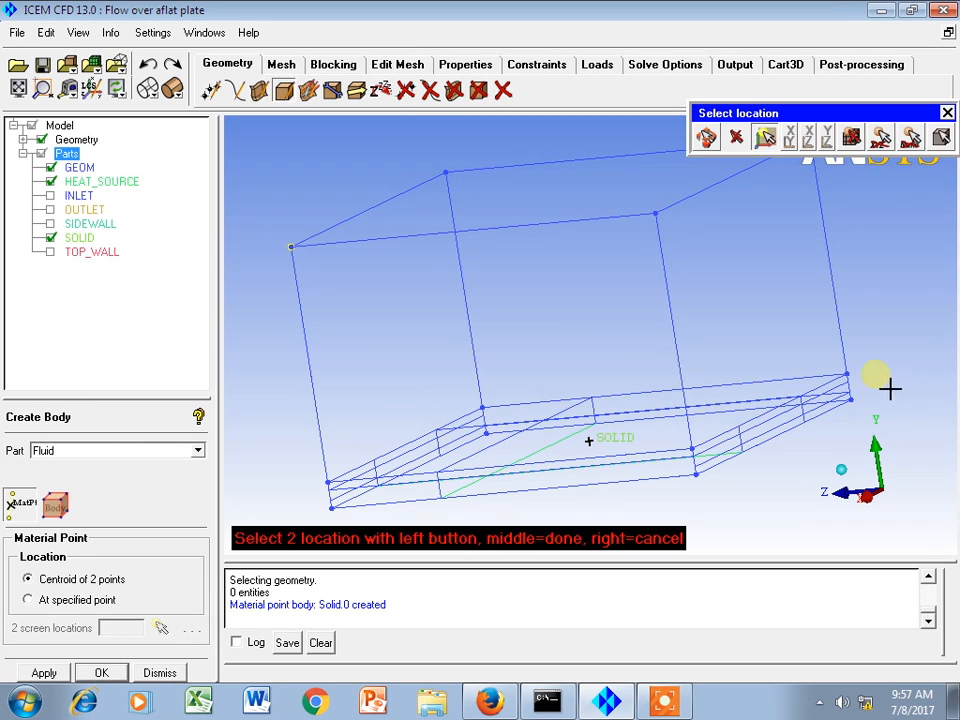
{"action": "middle_click", "coordinate": [880, 345]}
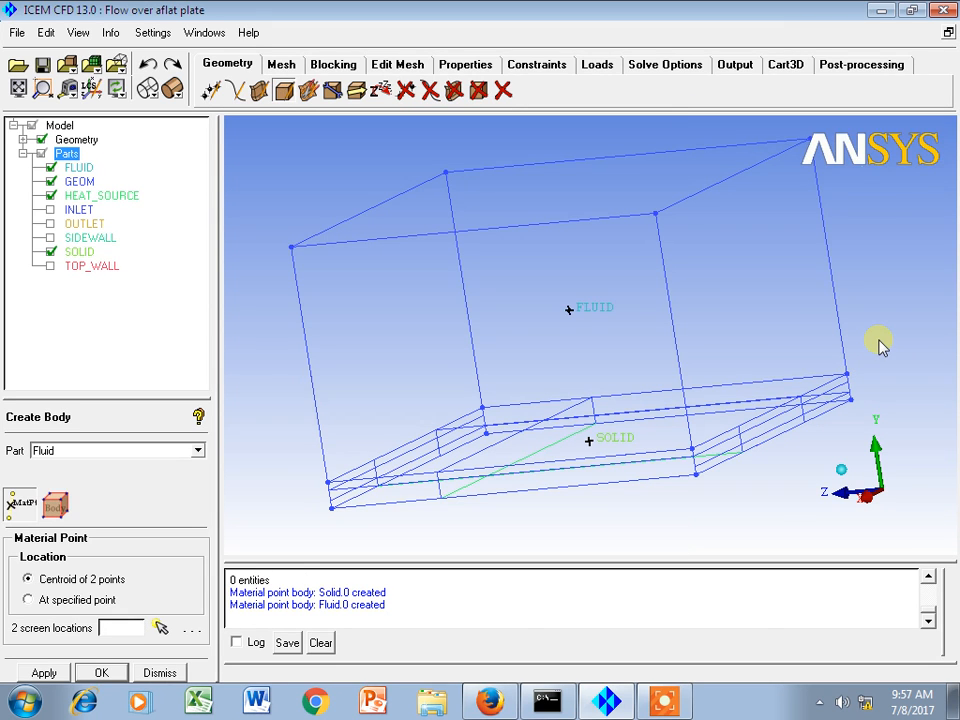
Show the hidden INLET, OUTLET, SIDEWALL and TOP_WALL parts again.
{"action": "left_click_drag", "start_coordinate": [838, 338], "coordinate": [643, 386]}
{"action": "scroll", "coordinate": [645, 385], "scroll_direction": "up", "scroll_amount": 2}
{"action": "middle_click_drag", "start_coordinate": [645, 385], "coordinate": [572, 387]}
{"action": "left_click_drag", "start_coordinate": [572, 387], "coordinate": [641, 326]}
{"action": "left_click", "coordinate": [50, 210]}
{"action": "left_click", "coordinate": [50, 224]}
{"action": "left_click", "coordinate": [50, 238]}
{"action": "left_click", "coordinate": [50, 266]}
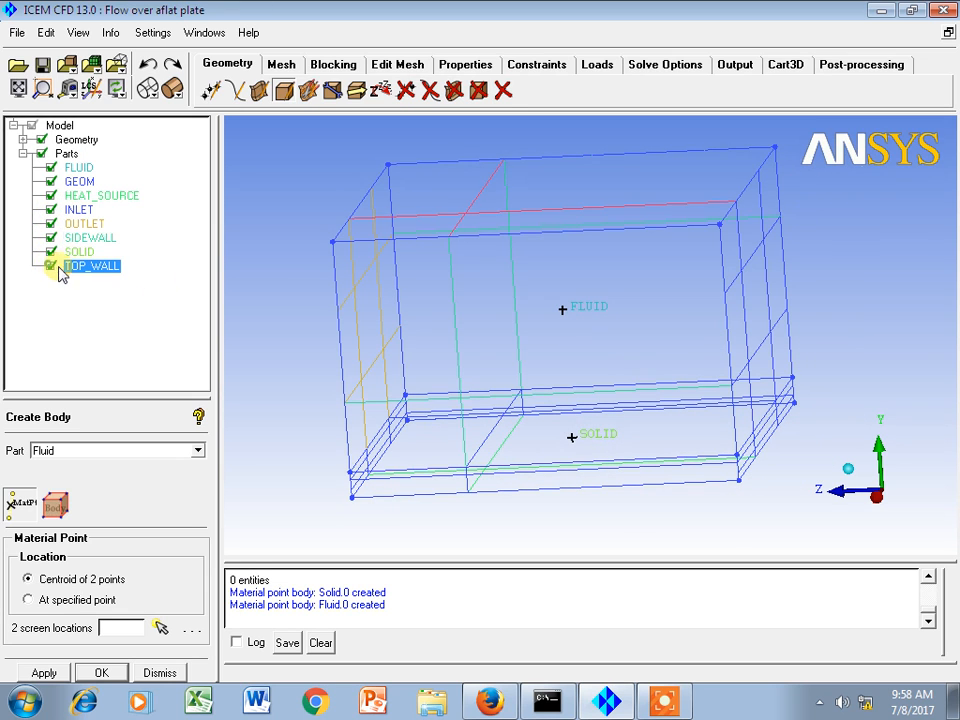
Create a second Fluid material point at the centroid of two diagonally opposite corners of the domain's top face.
{"action": "left_click_drag", "start_coordinate": [609, 281], "coordinate": [584, 335]}
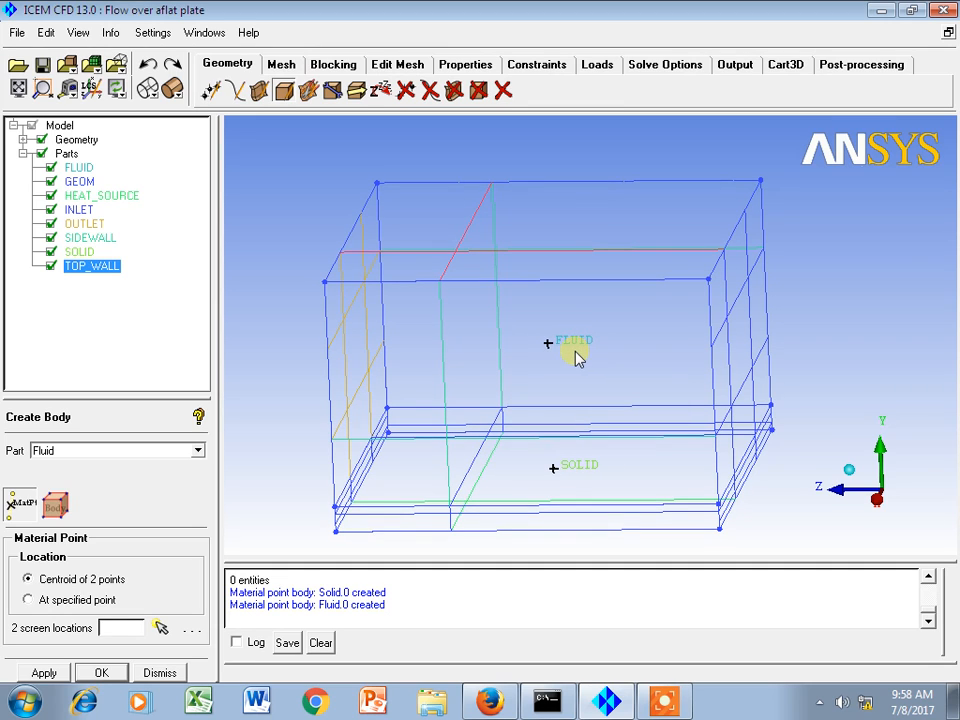
{"action": "left_click", "coordinate": [161, 626]}
{"action": "left_click", "coordinate": [377, 182]}
{"action": "left_click", "coordinate": [712, 279]}
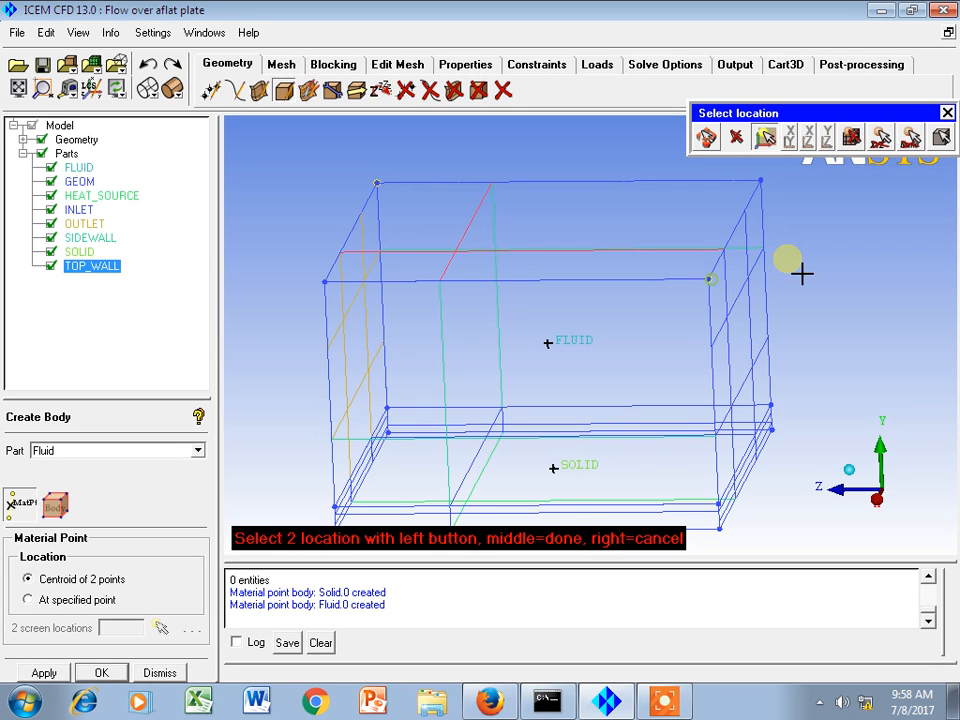
{"action": "middle_click", "coordinate": [789, 265]}
{"action": "middle_click", "coordinate": [789, 264]}
Delete the FLUID material point lying on the domain's top face.
{"action": "scroll", "coordinate": [787, 264], "scroll_direction": "up", "scroll_amount": 2}
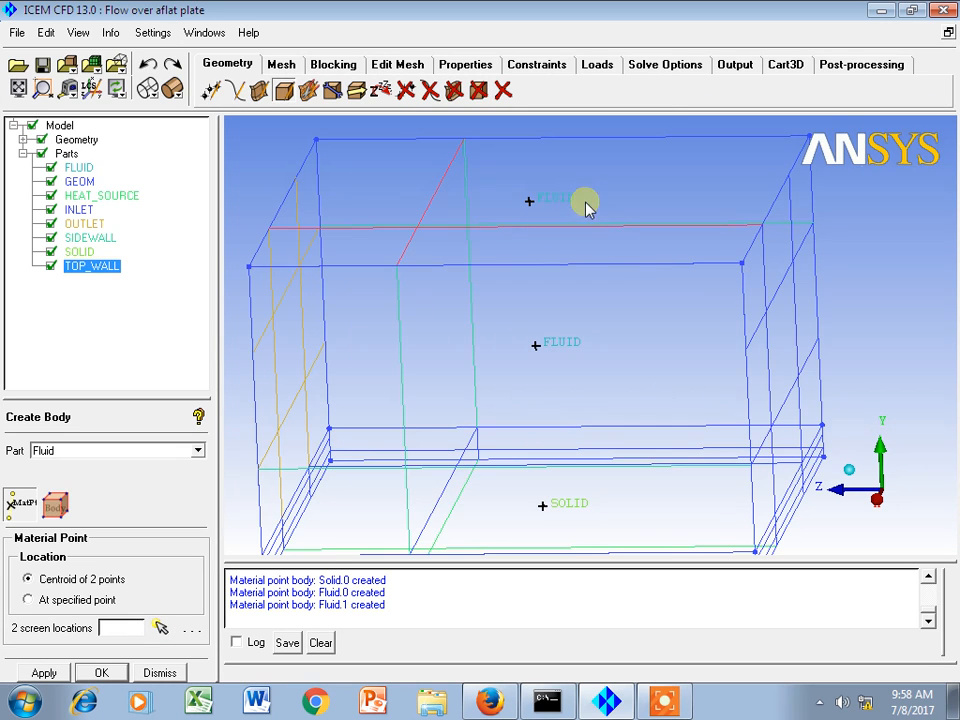
{"action": "mouse_move", "coordinate": [570, 234]}
{"action": "left_mouse_down"}
{"action": "mouse_move", "coordinate": [549, 212]}
{"action": "mouse_move", "coordinate": [570, 183]}
{"action": "mouse_move", "coordinate": [594, 223]}
{"action": "mouse_move", "coordinate": [552, 226]}
{"action": "left_mouse_up"}
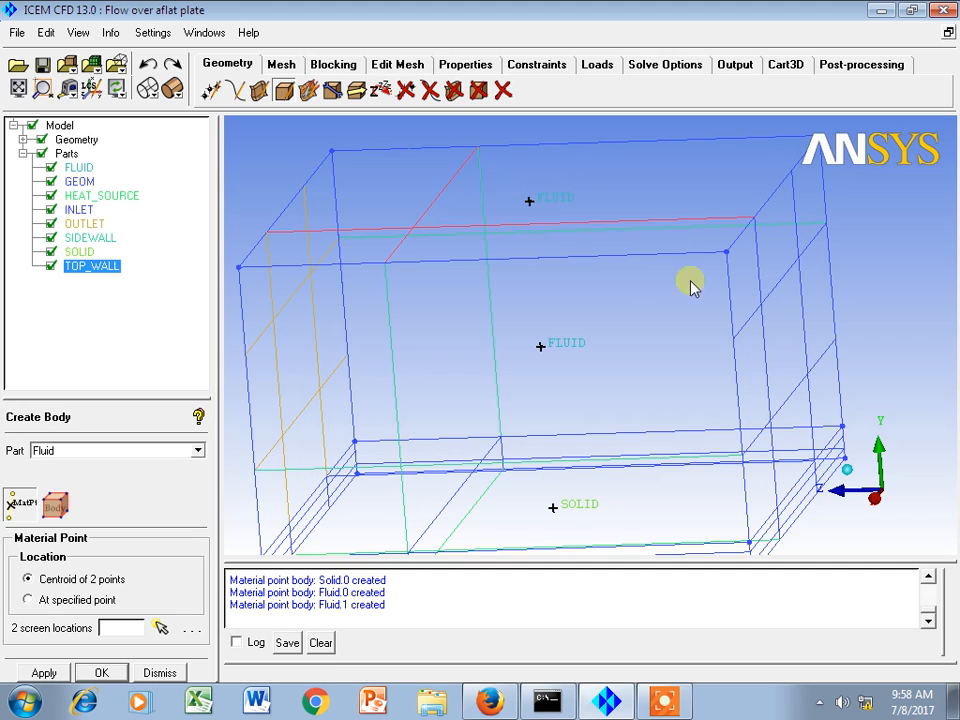
{"action": "middle_click_drag", "start_coordinate": [593, 336], "coordinate": [616, 352]}
{"action": "left_click_drag", "start_coordinate": [585, 323], "coordinate": [649, 319]}
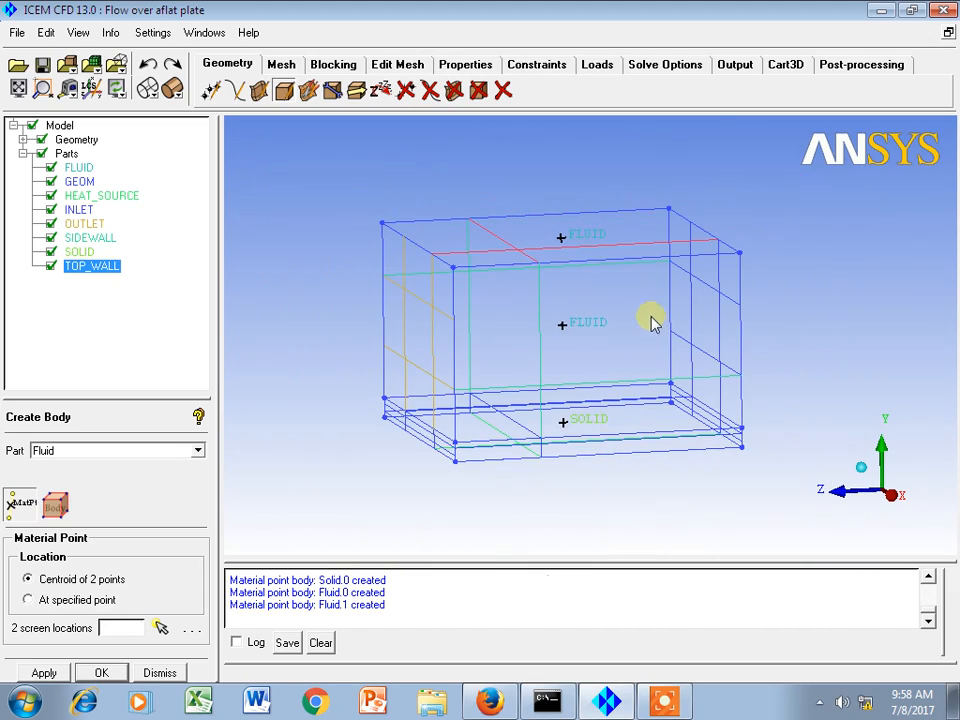
{"action": "left_click_drag", "start_coordinate": [565, 326], "coordinate": [456, 403]}
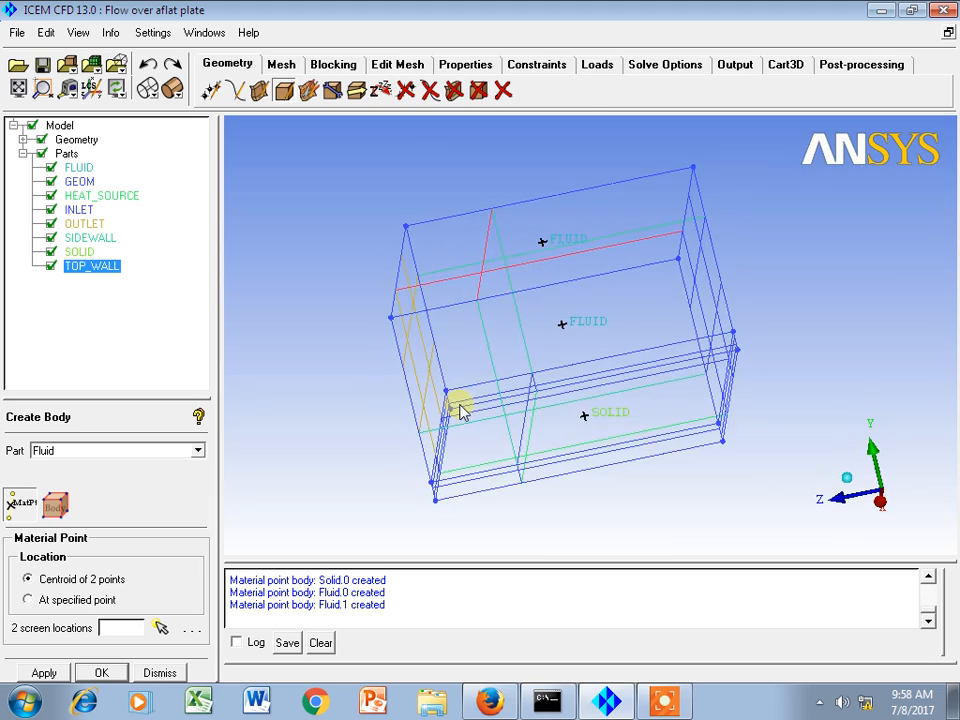
{"action": "left_click_drag", "start_coordinate": [564, 214], "coordinate": [556, 300]}
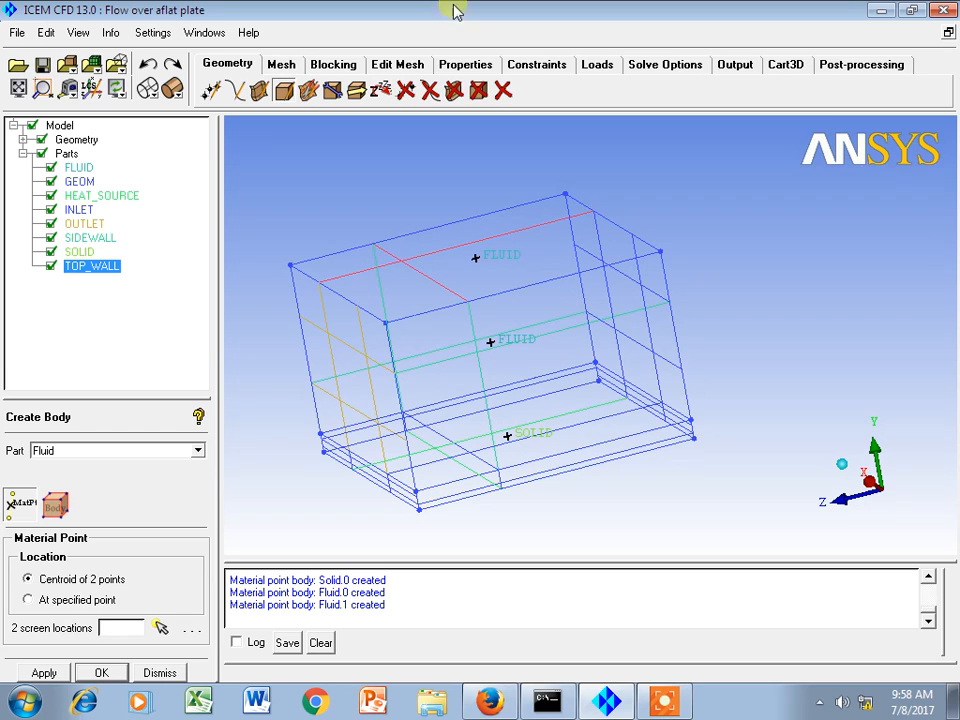
{"action": "left_click", "coordinate": [477, 90]}
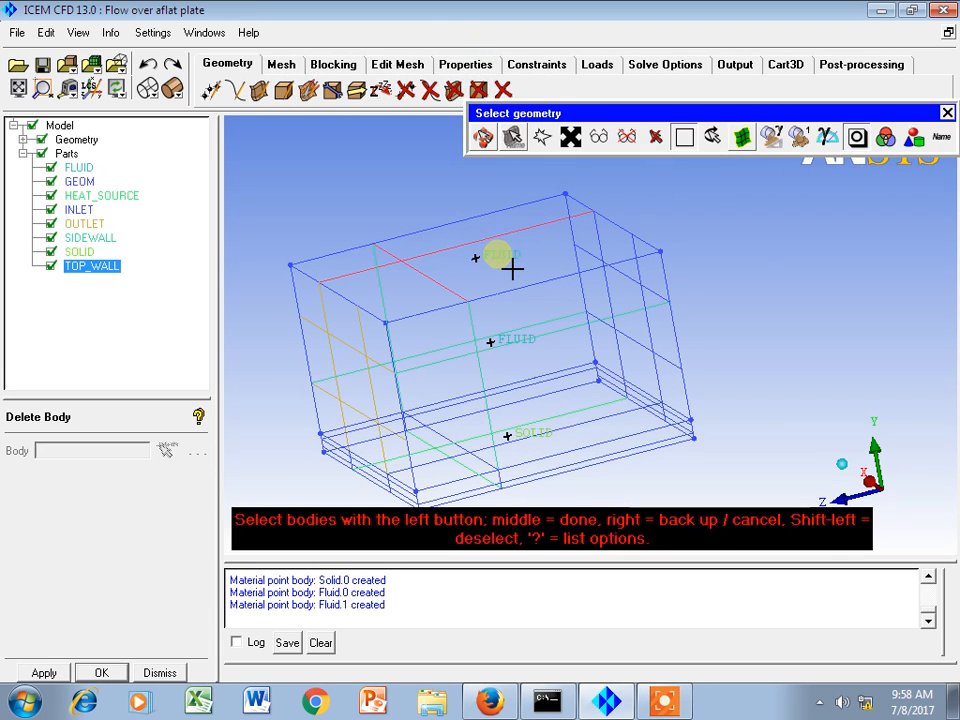
{"action": "middle_click", "coordinate": [508, 242]}
{"action": "middle_click", "coordinate": [508, 240]}
{"action": "scroll", "coordinate": [514, 235], "scroll_direction": "up", "scroll_amount": 3}
{"action": "middle_click_drag", "start_coordinate": [516, 231], "coordinate": [613, 208]}
{"action": "left_click_drag", "start_coordinate": [558, 318], "coordinate": [601, 313]}
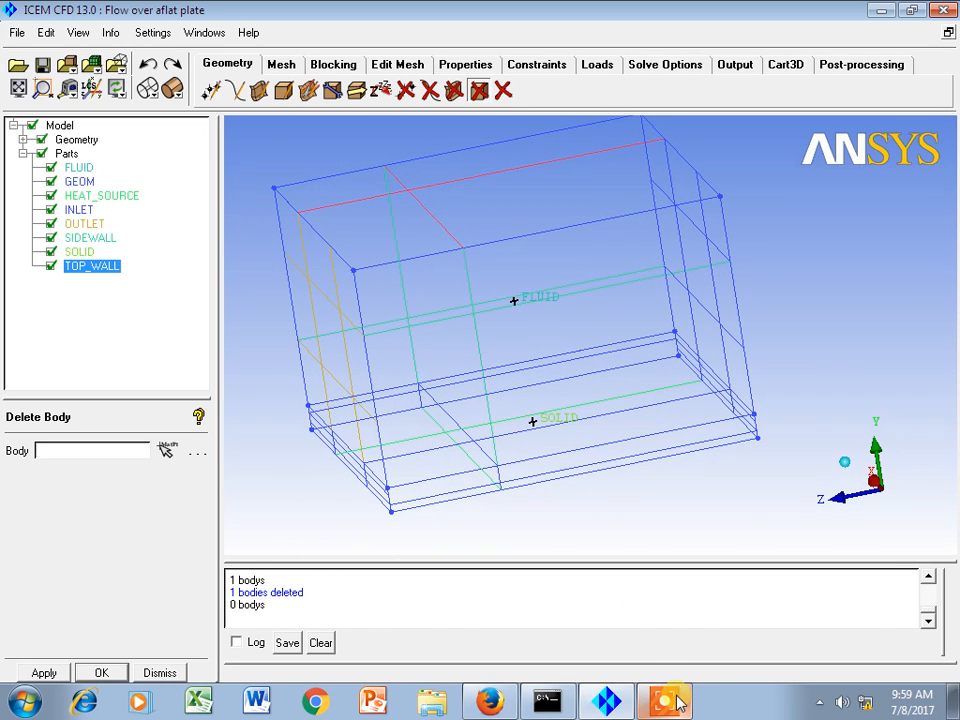
{"action": "mouse_move", "coordinate": [672, 703]}
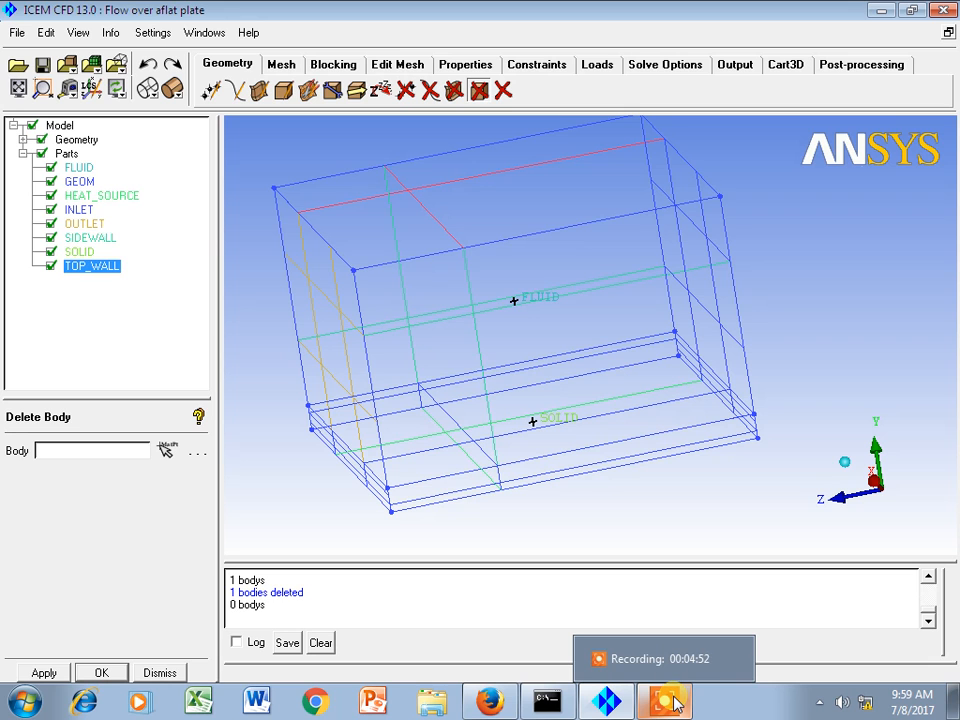
{"action": "left_click_drag", "start_coordinate": [531, 306], "coordinate": [532, 362]}
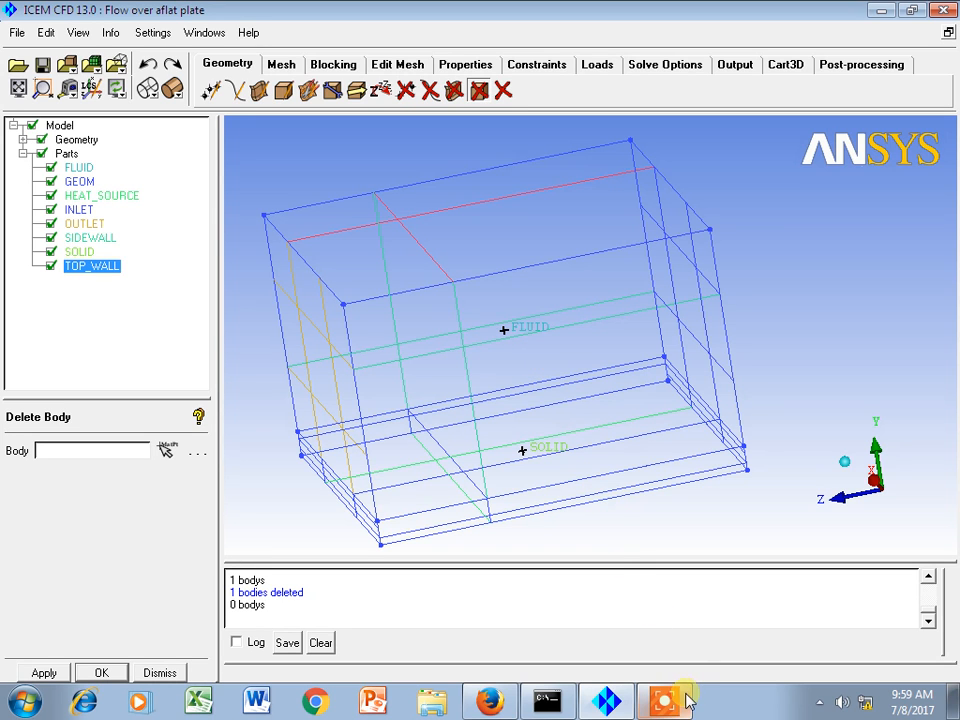
{"action": "left_click_drag", "start_coordinate": [652, 525], "coordinate": [652, 495]}
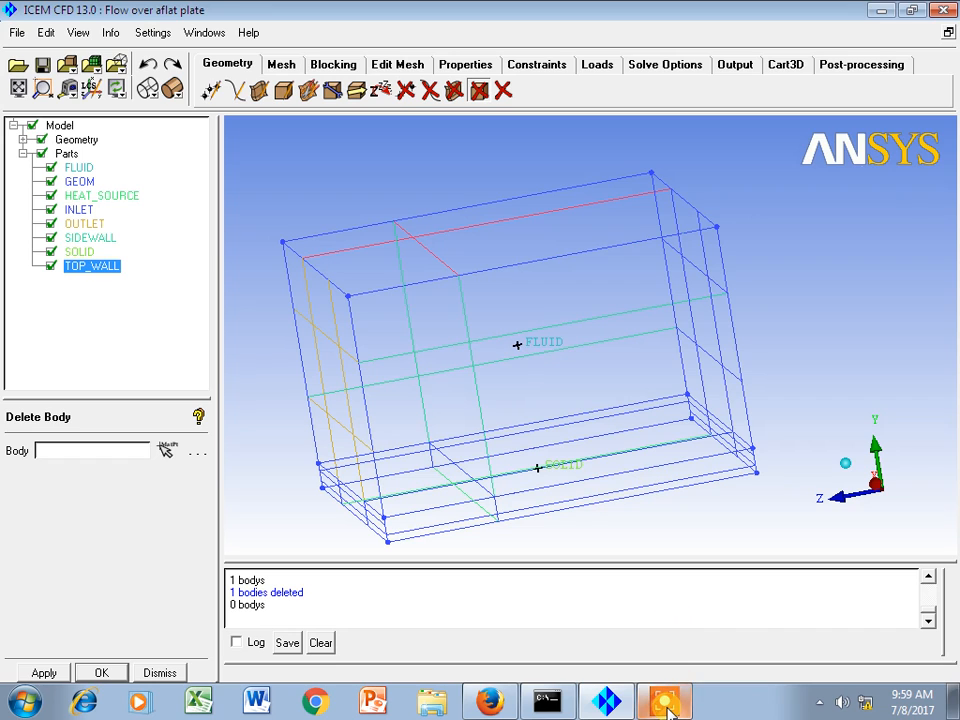
{"action": "left_click", "coordinate": [666, 702]}
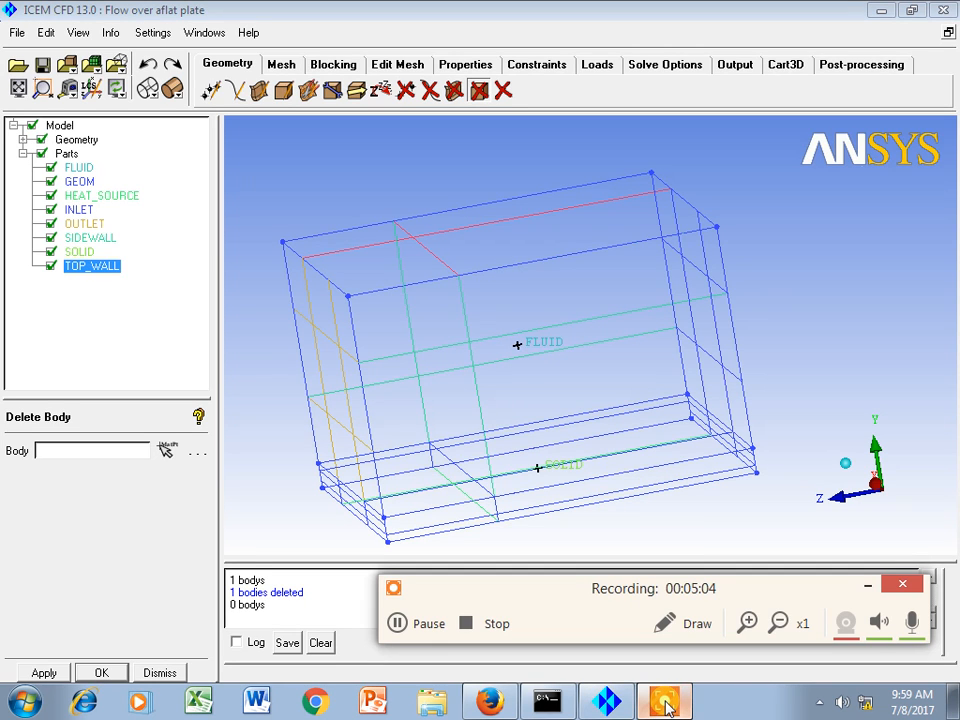